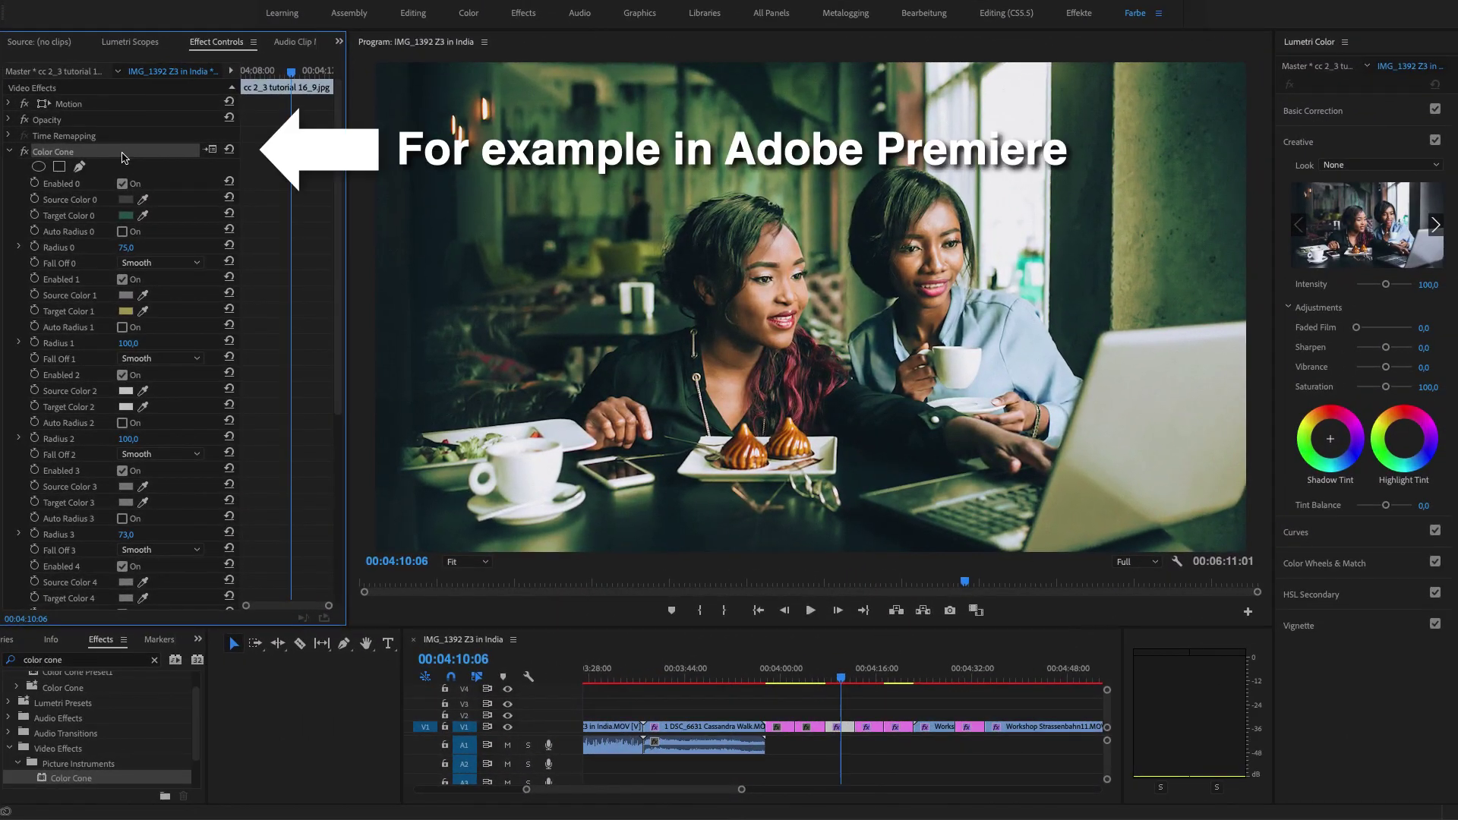
Step: Apply Color Cone to the cafe clip and open its editor window, moved to the left
right_click(125, 157)
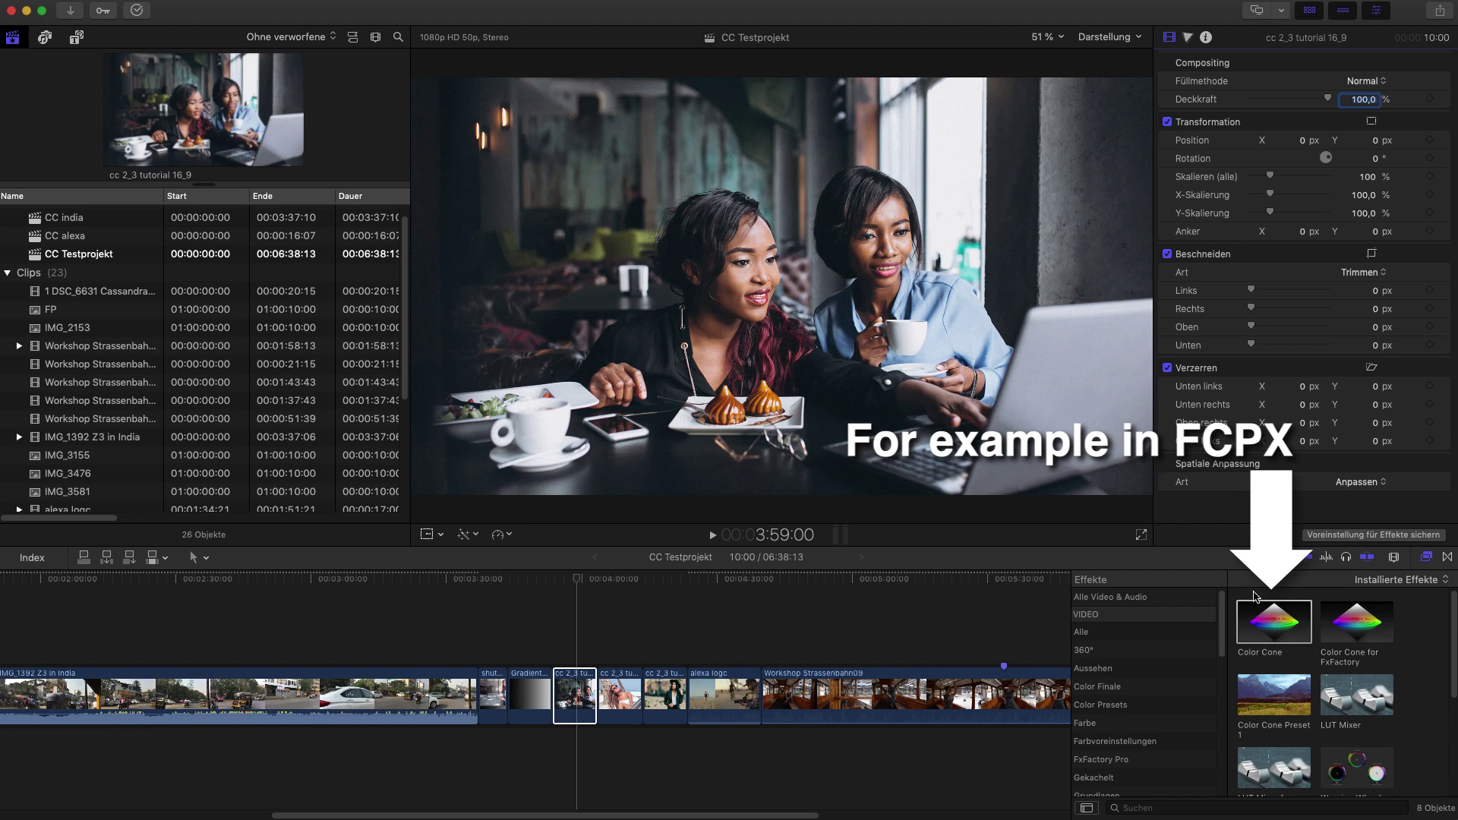
left_click_drag(1297, 621, 585, 692)
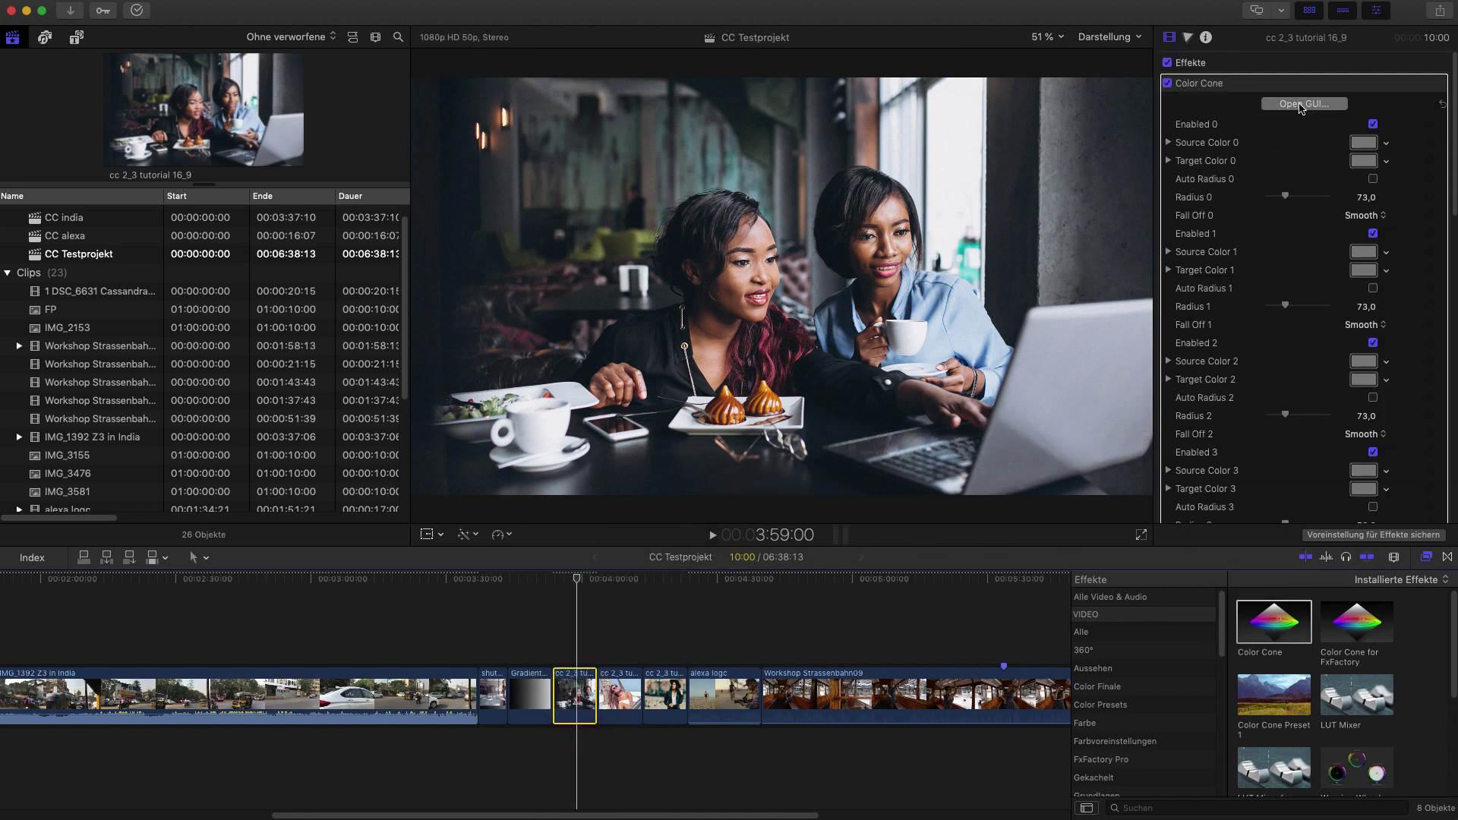
left_click(1301, 105)
left_click_drag(1329, 42, 1053, 38)
left_click(764, 346)
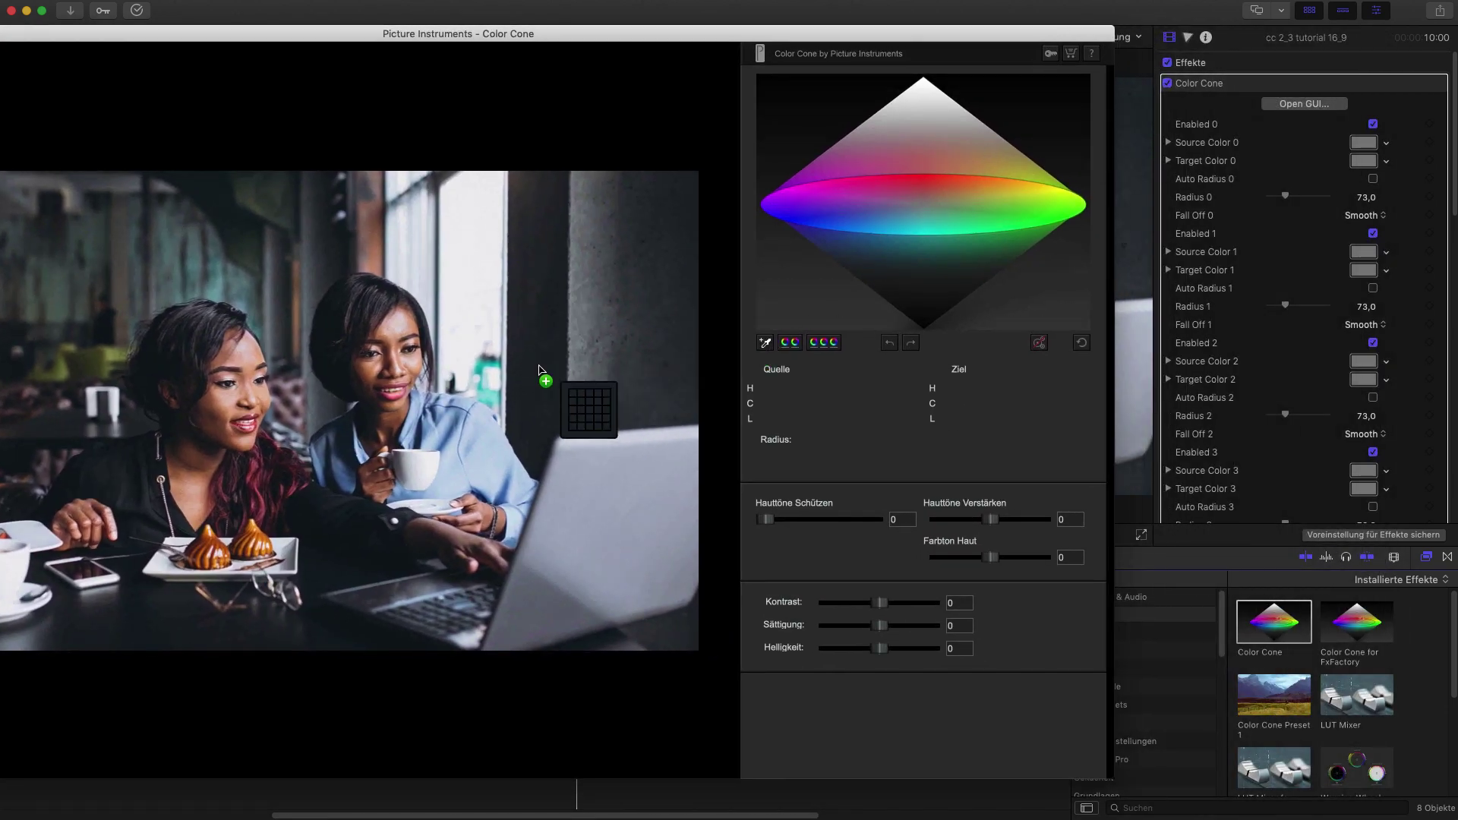
left_click(531, 403)
mouse_move(996, 391)
left_mouse_down()
mouse_move(953, 394)
mouse_move(975, 392)
left_mouse_up()
left_click_drag(804, 456, 808, 456)
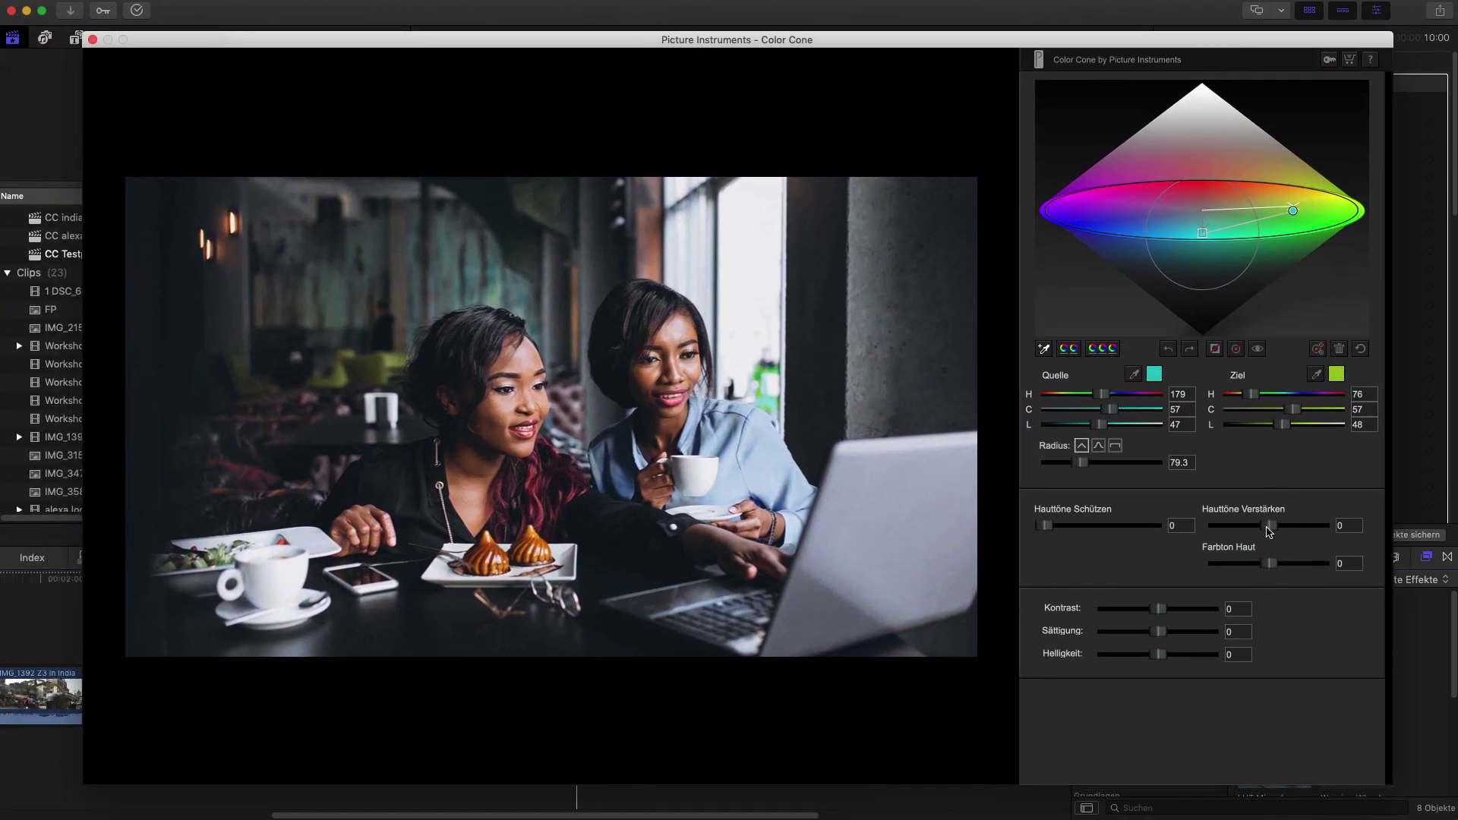
left_click_drag(1270, 529, 1268, 563)
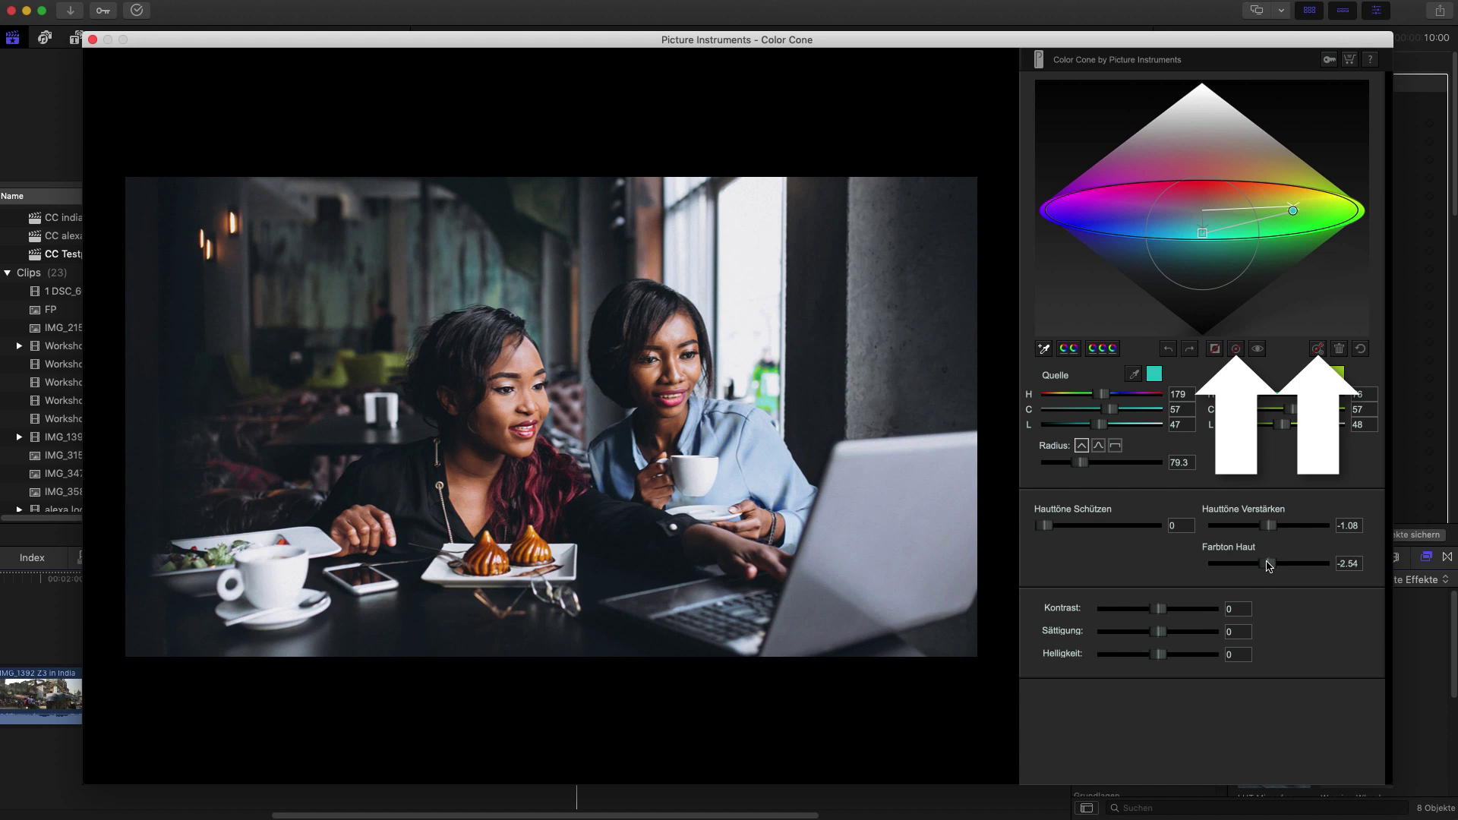
double_click(1267, 526)
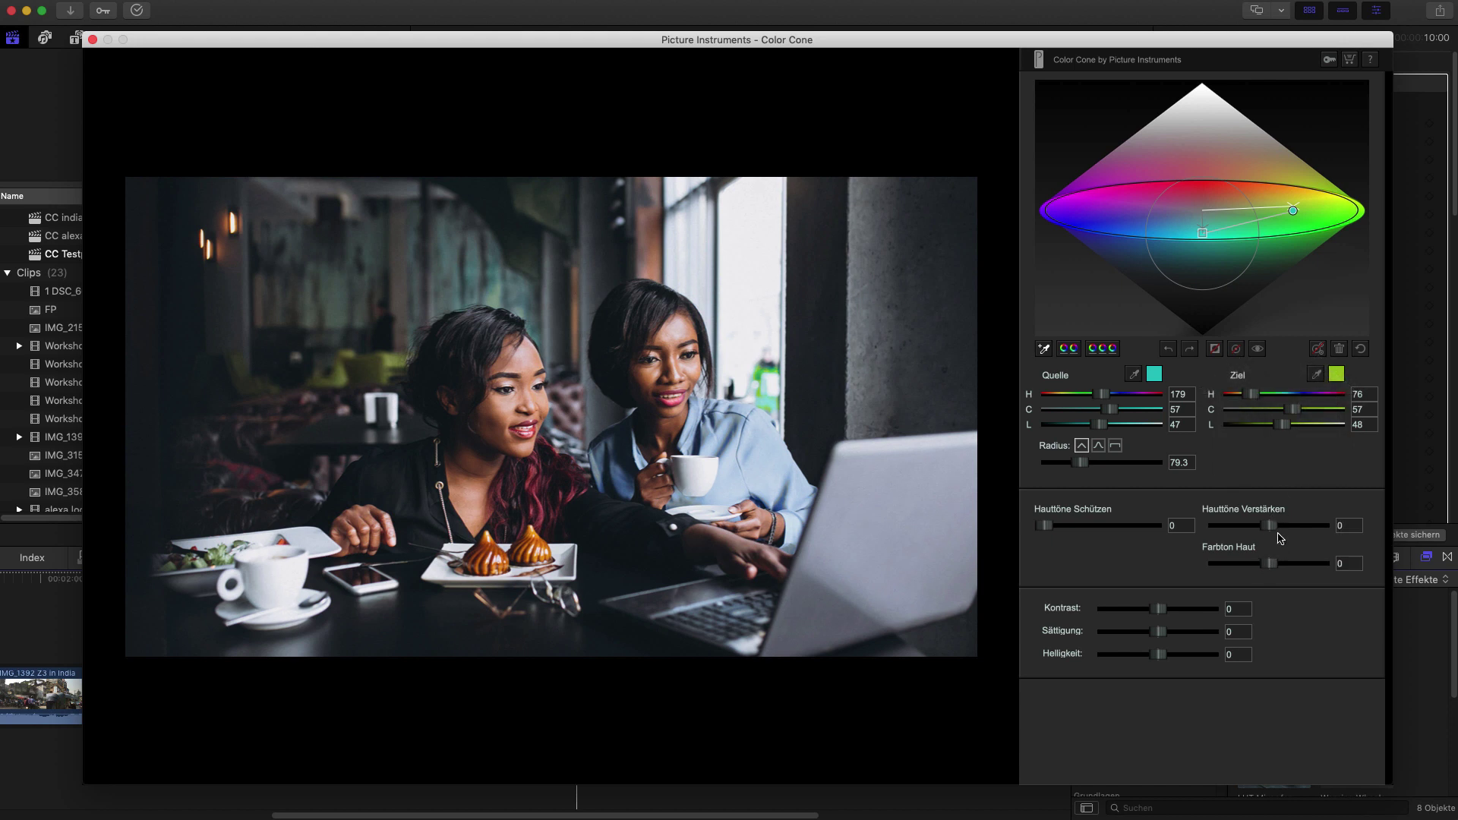
left_click(1339, 348)
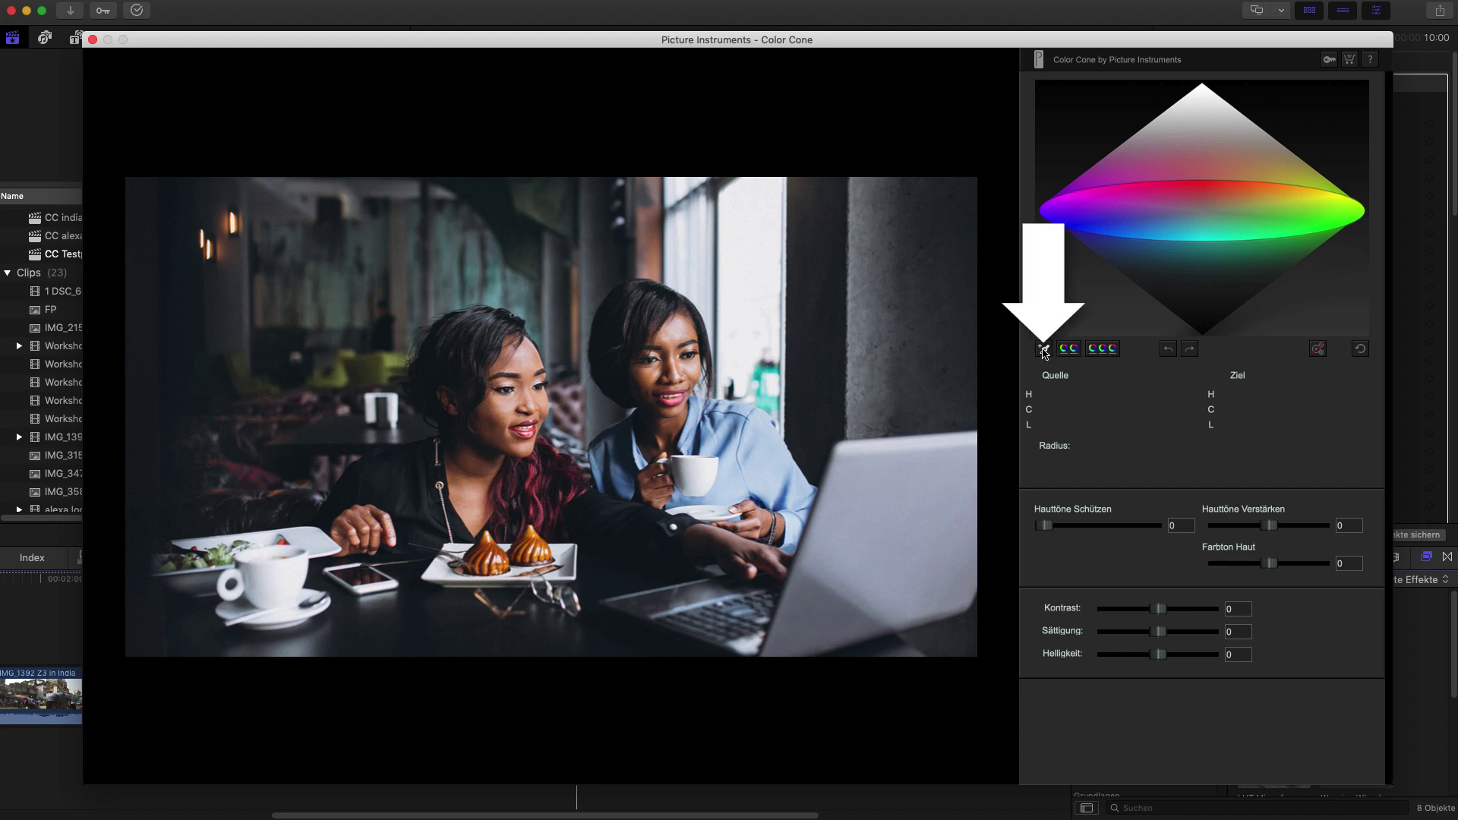
Step: Sample the photo's light blue tone, widen its Radius to 86.1, and shift its hue toward cyan
mouse_move(1044, 349)
left_mouse_down()
mouse_move(917, 358)
mouse_move(719, 425)
left_mouse_up()
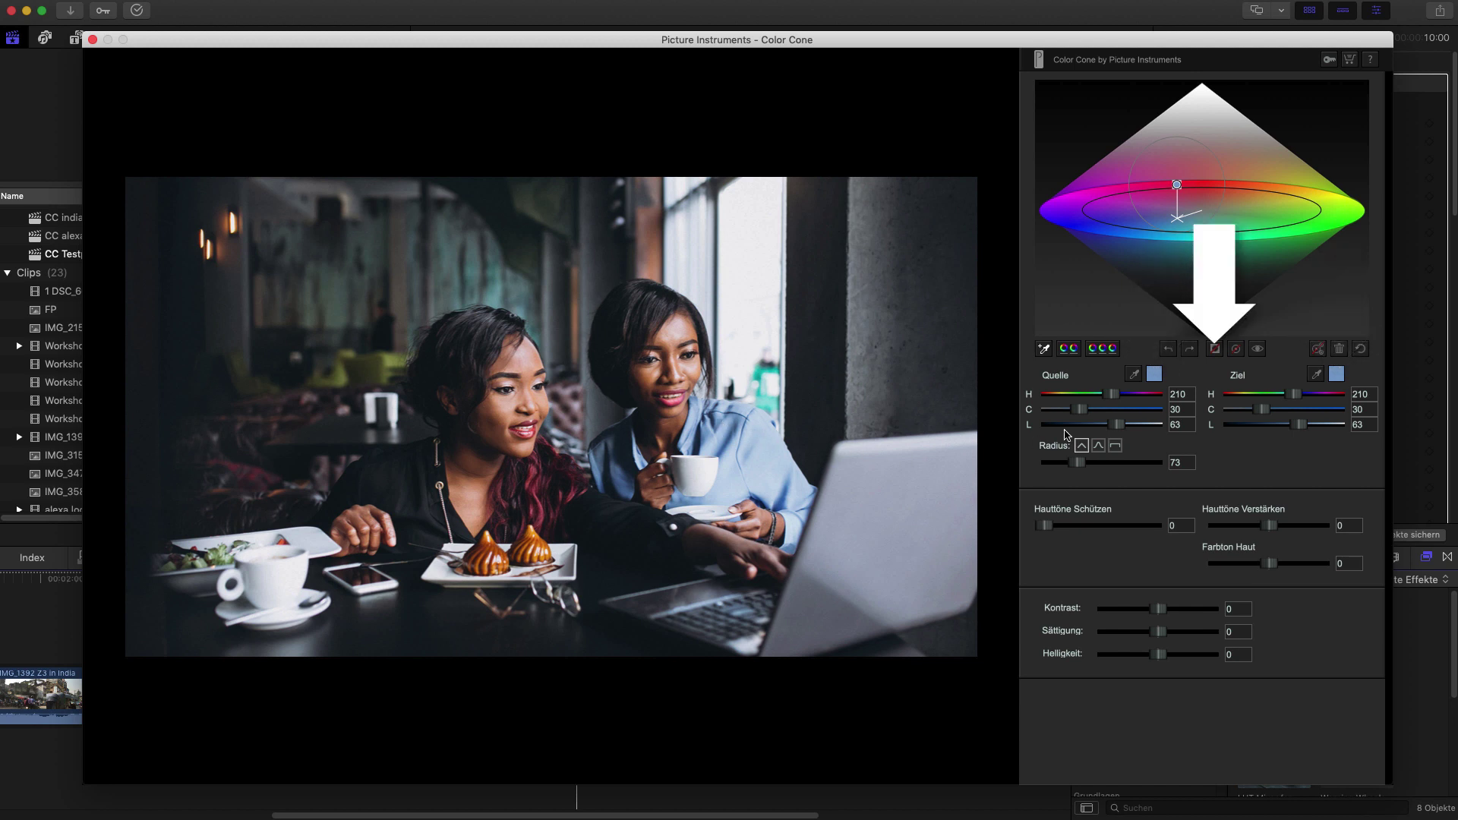
left_click(1214, 349)
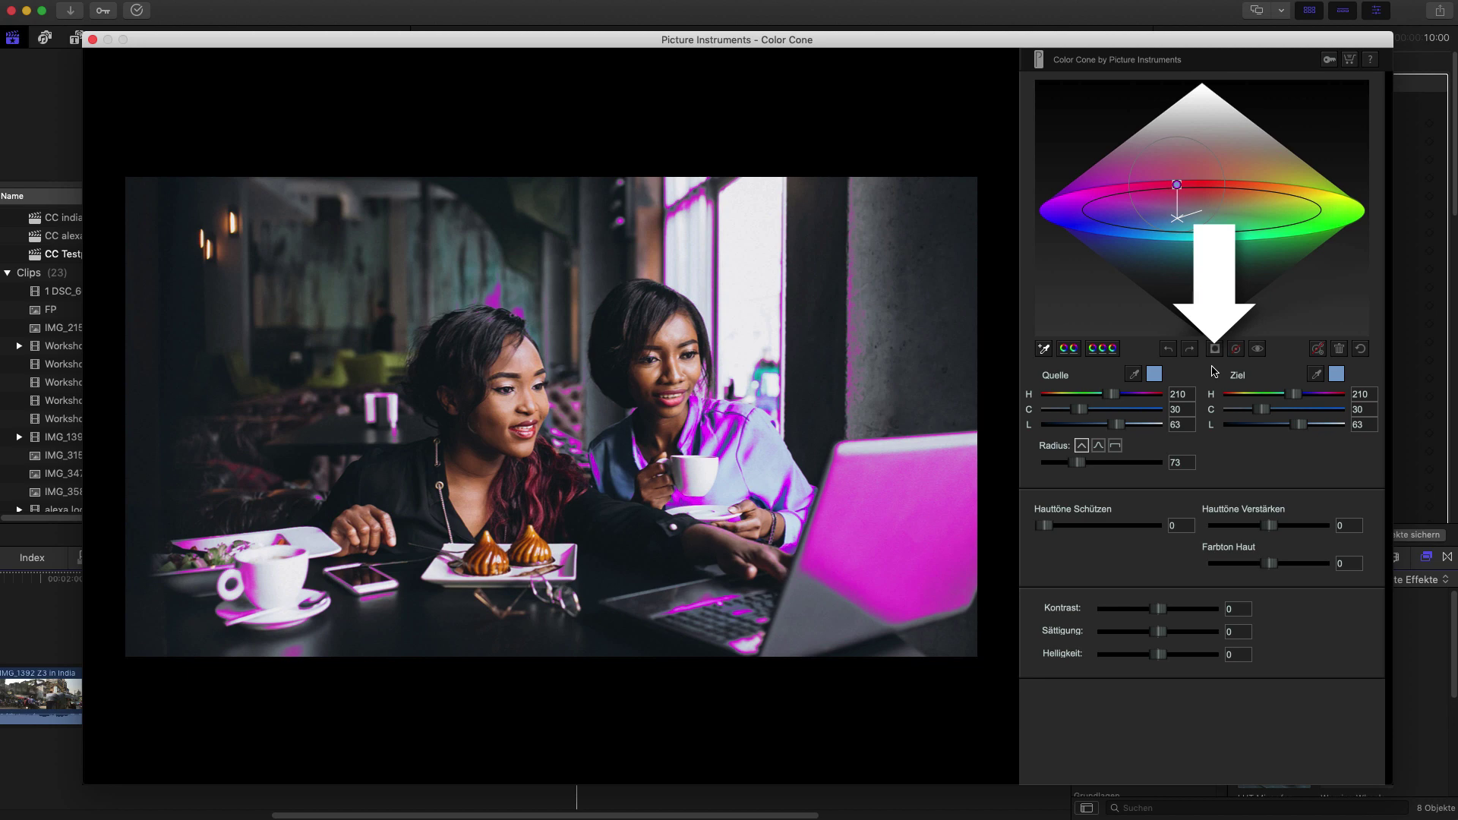
mouse_move(1079, 463)
left_mouse_down()
mouse_move(1102, 471)
mouse_move(1089, 476)
left_mouse_up()
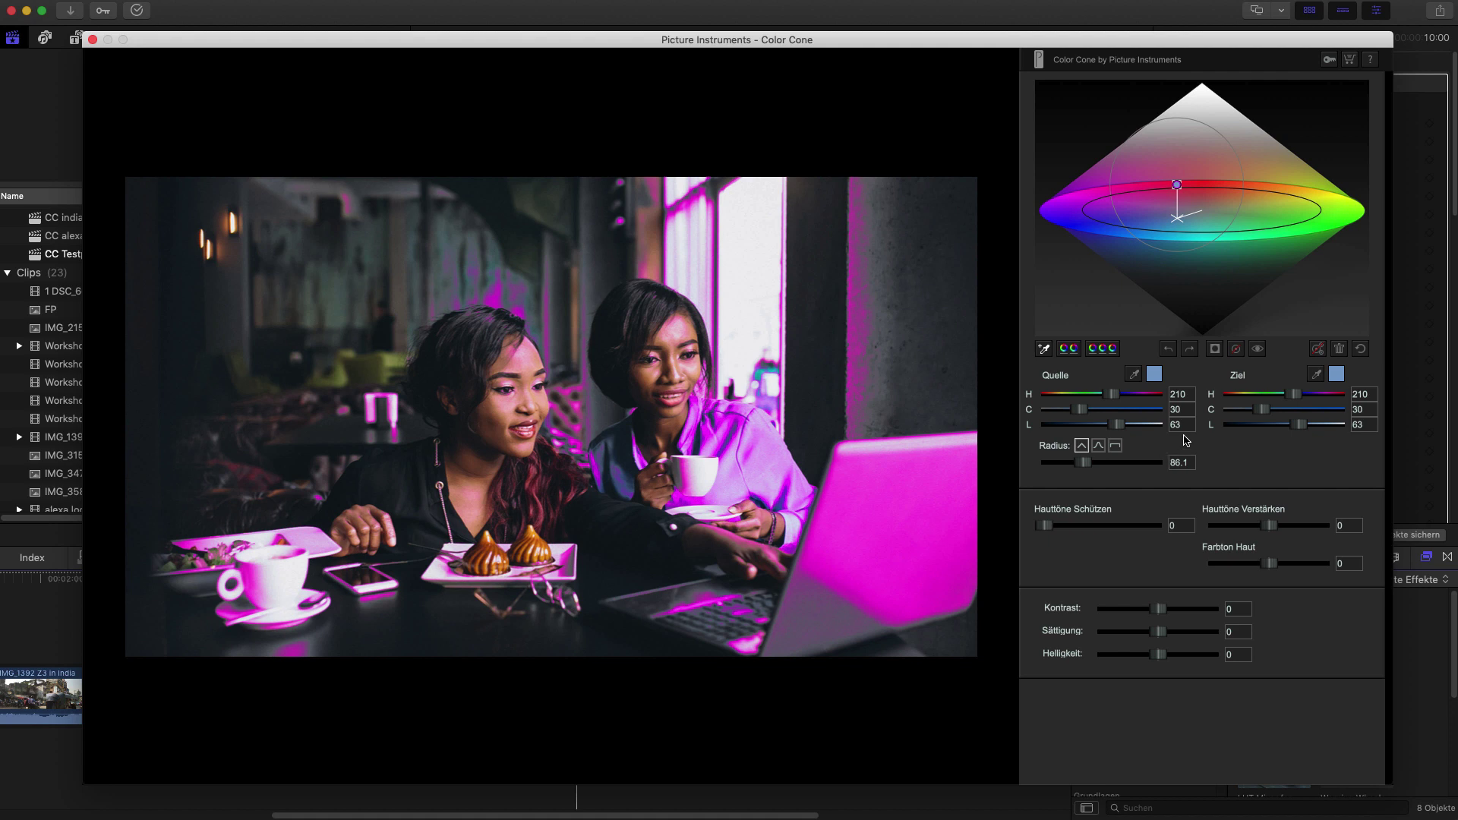
left_click(1214, 348)
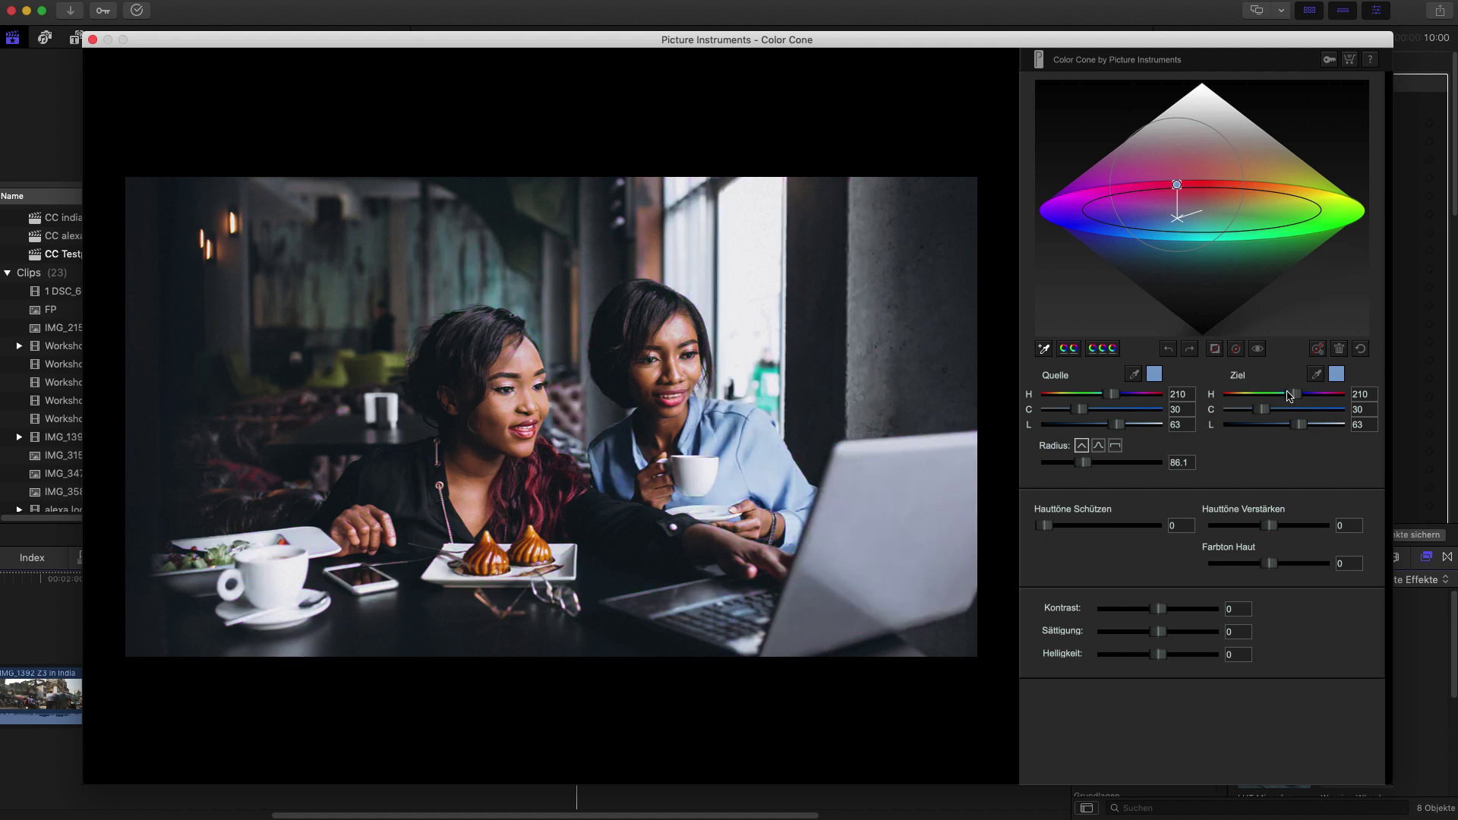
mouse_move(1295, 395)
left_mouse_down()
mouse_move(1273, 428)
mouse_move(1273, 396)
mouse_move(1291, 398)
left_mouse_up()
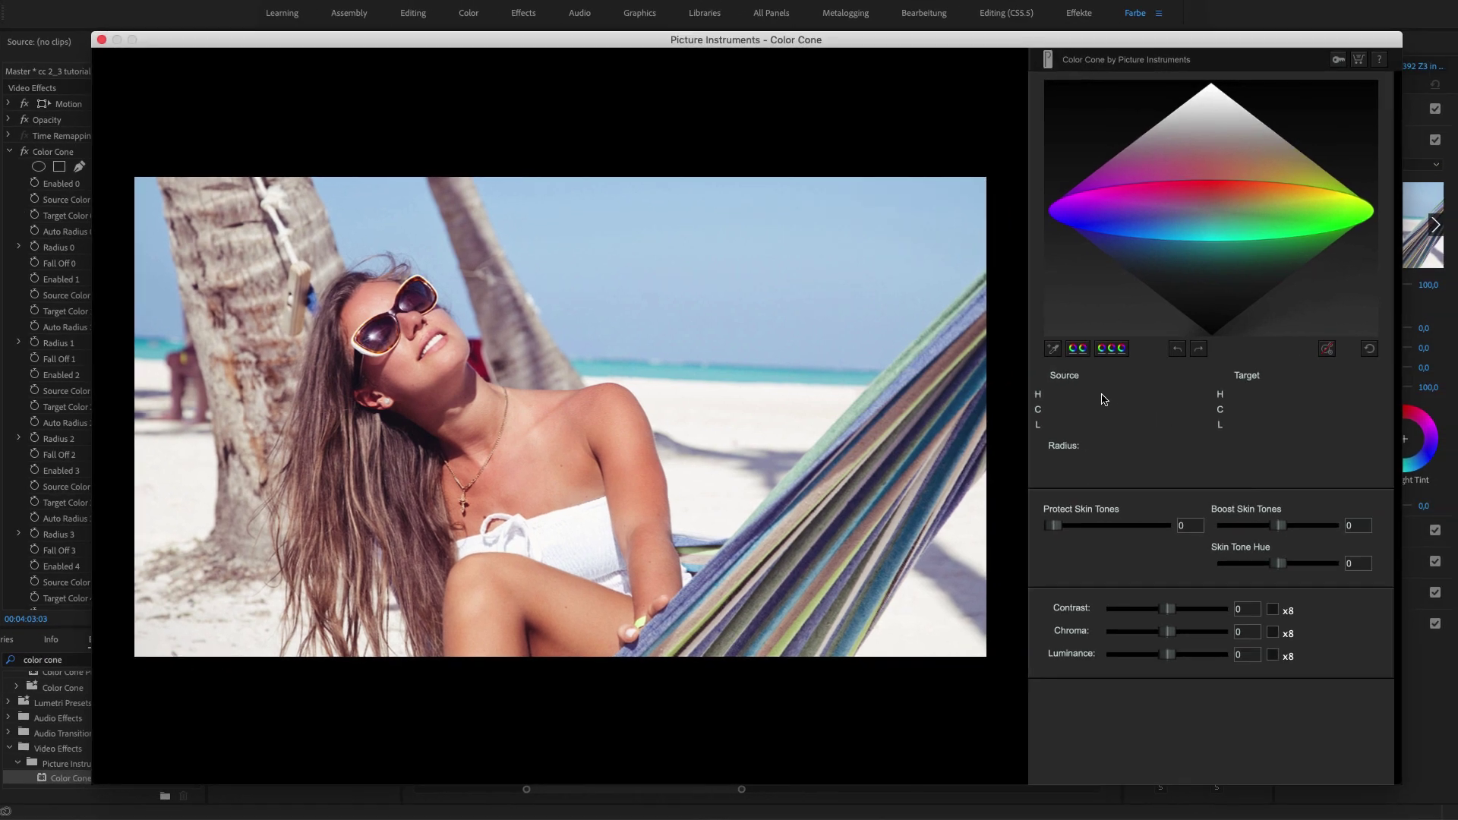
Step: Sample the beach sky and raise its target chroma for a richer cyan
left_click(1053, 348)
left_click(742, 185)
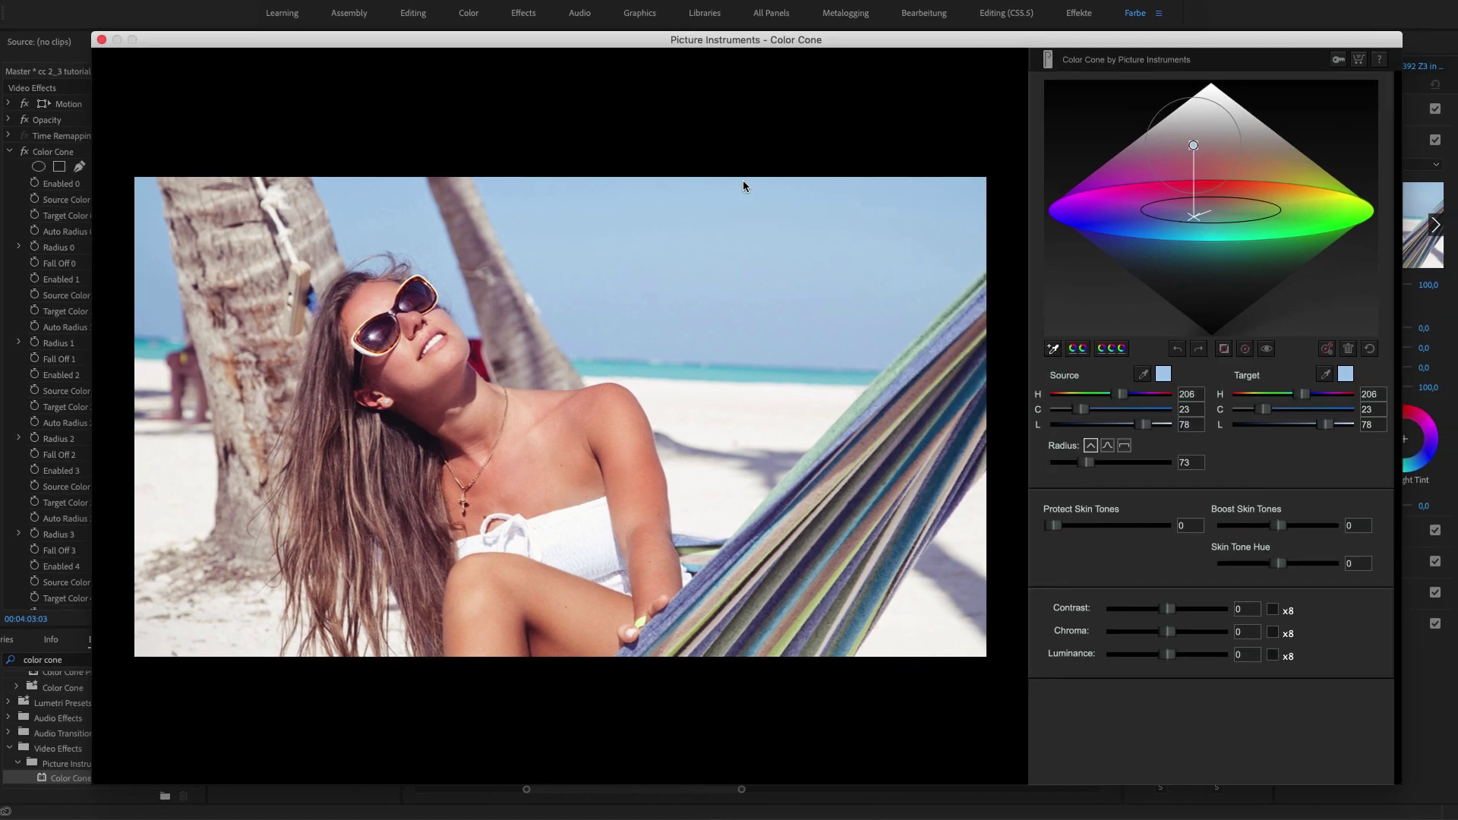
left_click_drag(1267, 410, 1318, 429)
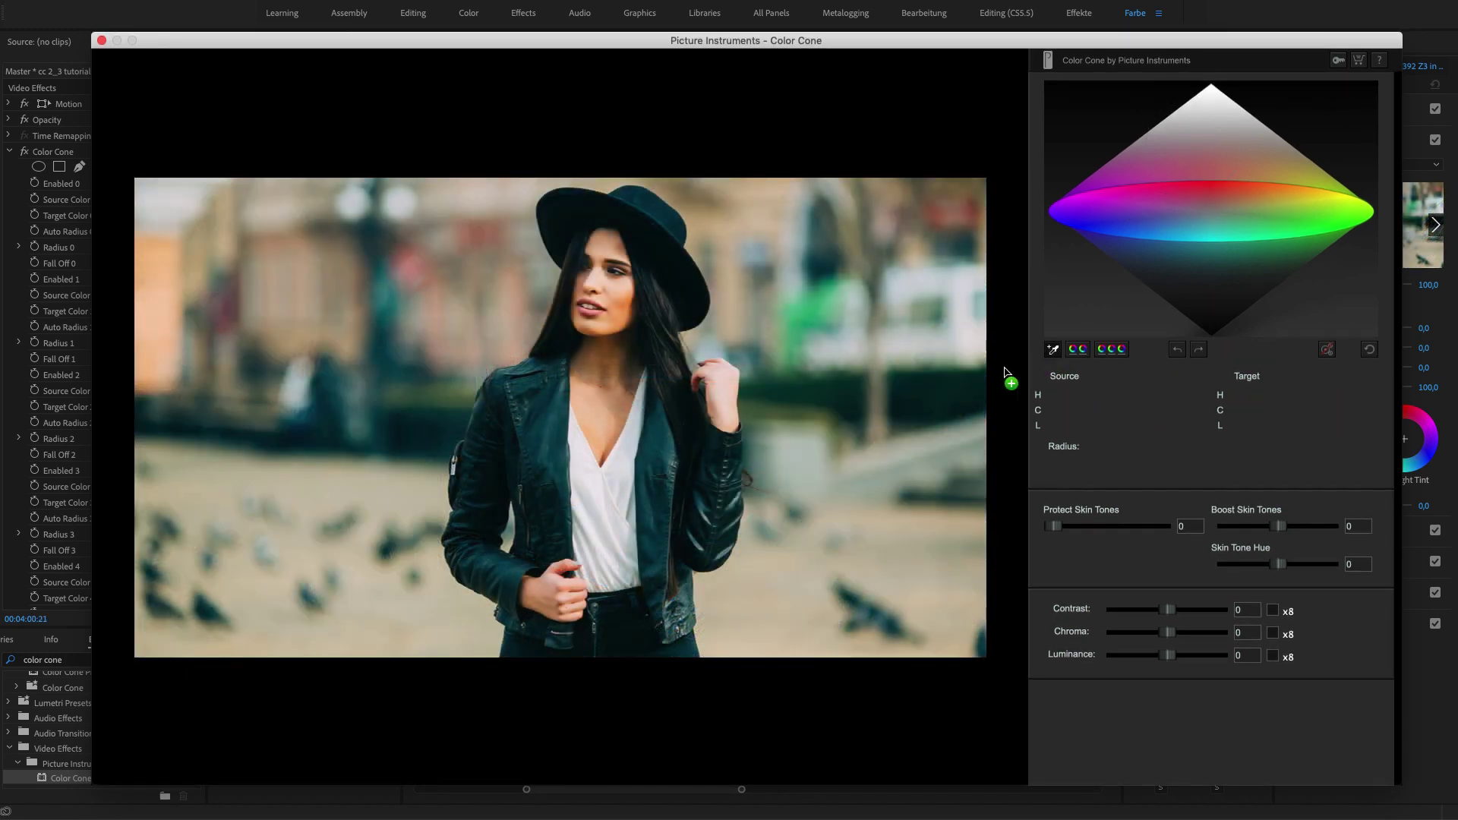
Step: Neutralise the pale ground and dark hat tones to chroma 0, then widen the Radius
left_click(318, 488)
left_click_drag(1255, 414, 1219, 417)
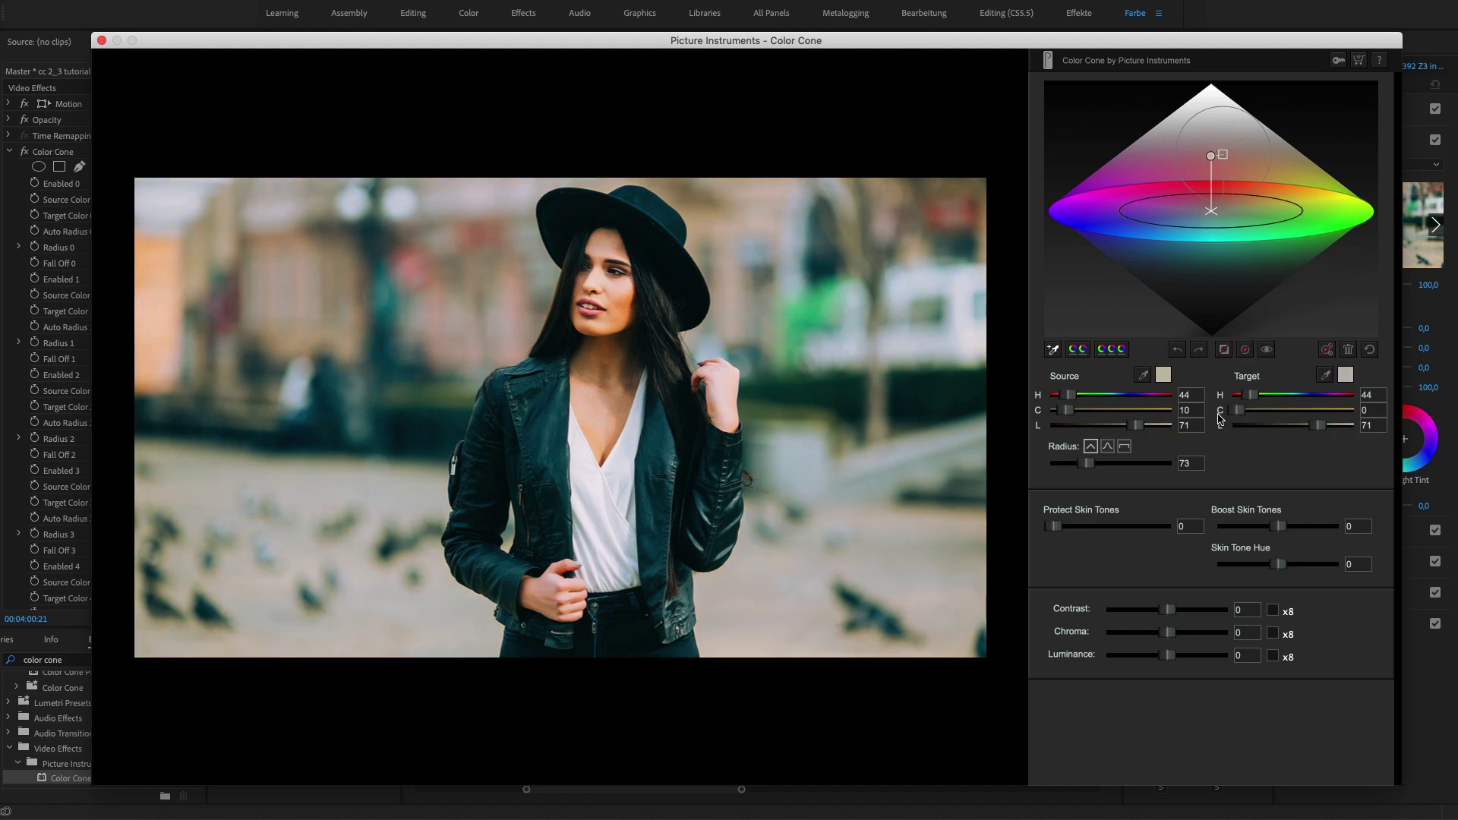
left_click(1053, 352)
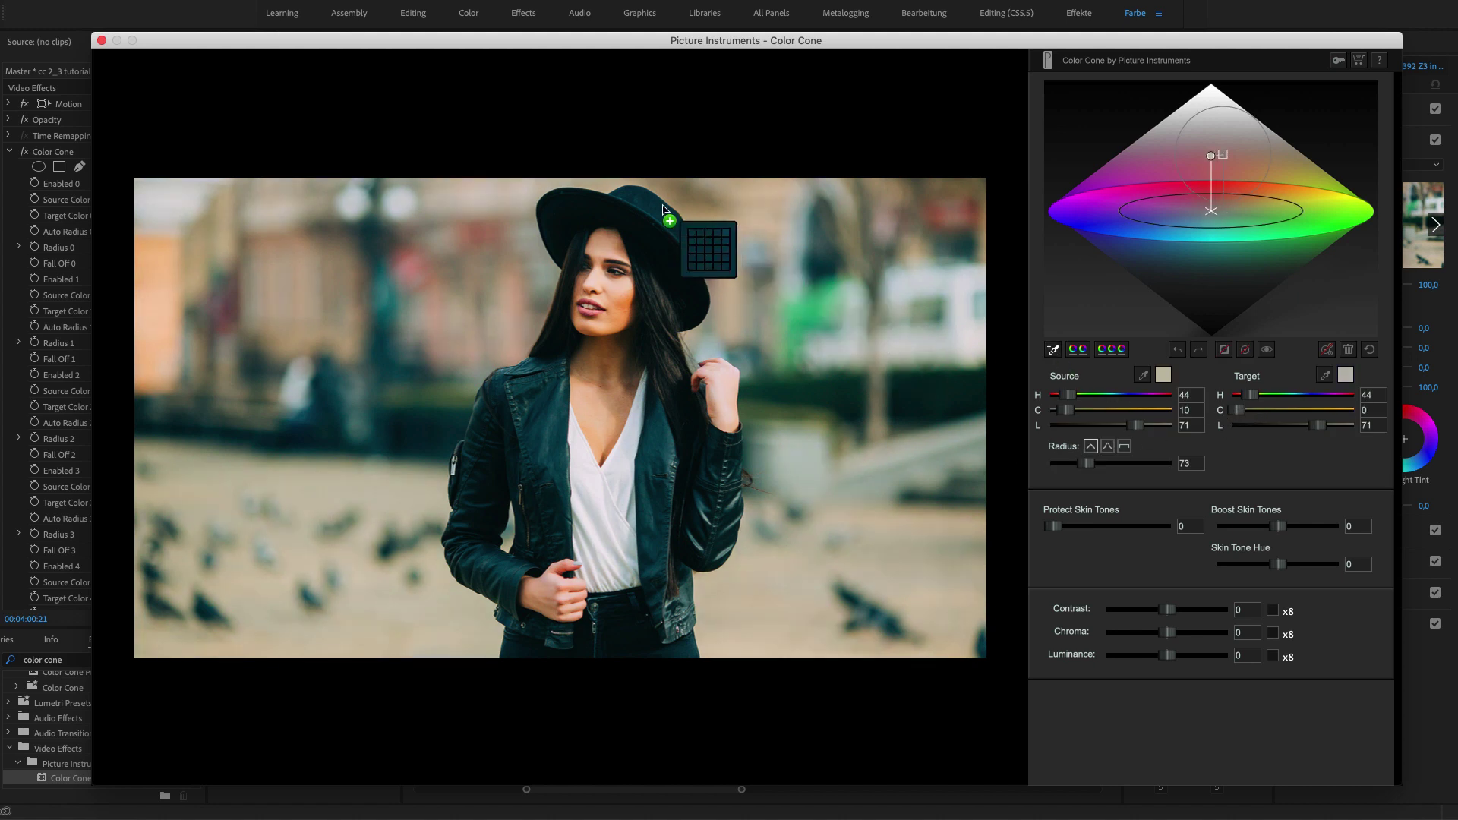
left_click(681, 237)
left_click_drag(1261, 411, 1223, 417)
left_click_drag(1088, 467, 1122, 469)
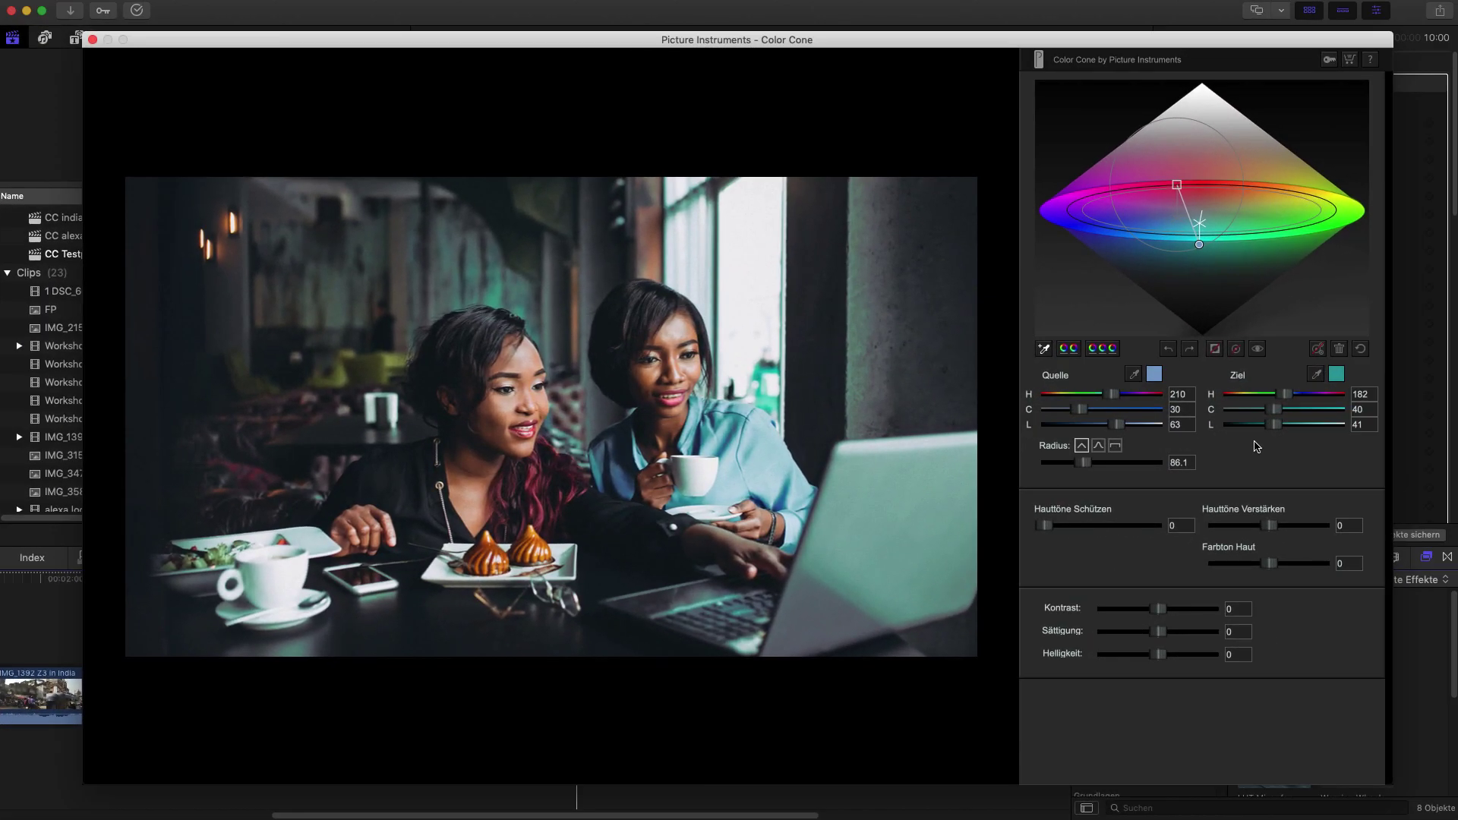
Step: Add grey-axis control points, tinting midtones yellow-green (hue 53) and shadows teal (hue 189)
left_click(1103, 350)
left_click(1201, 209)
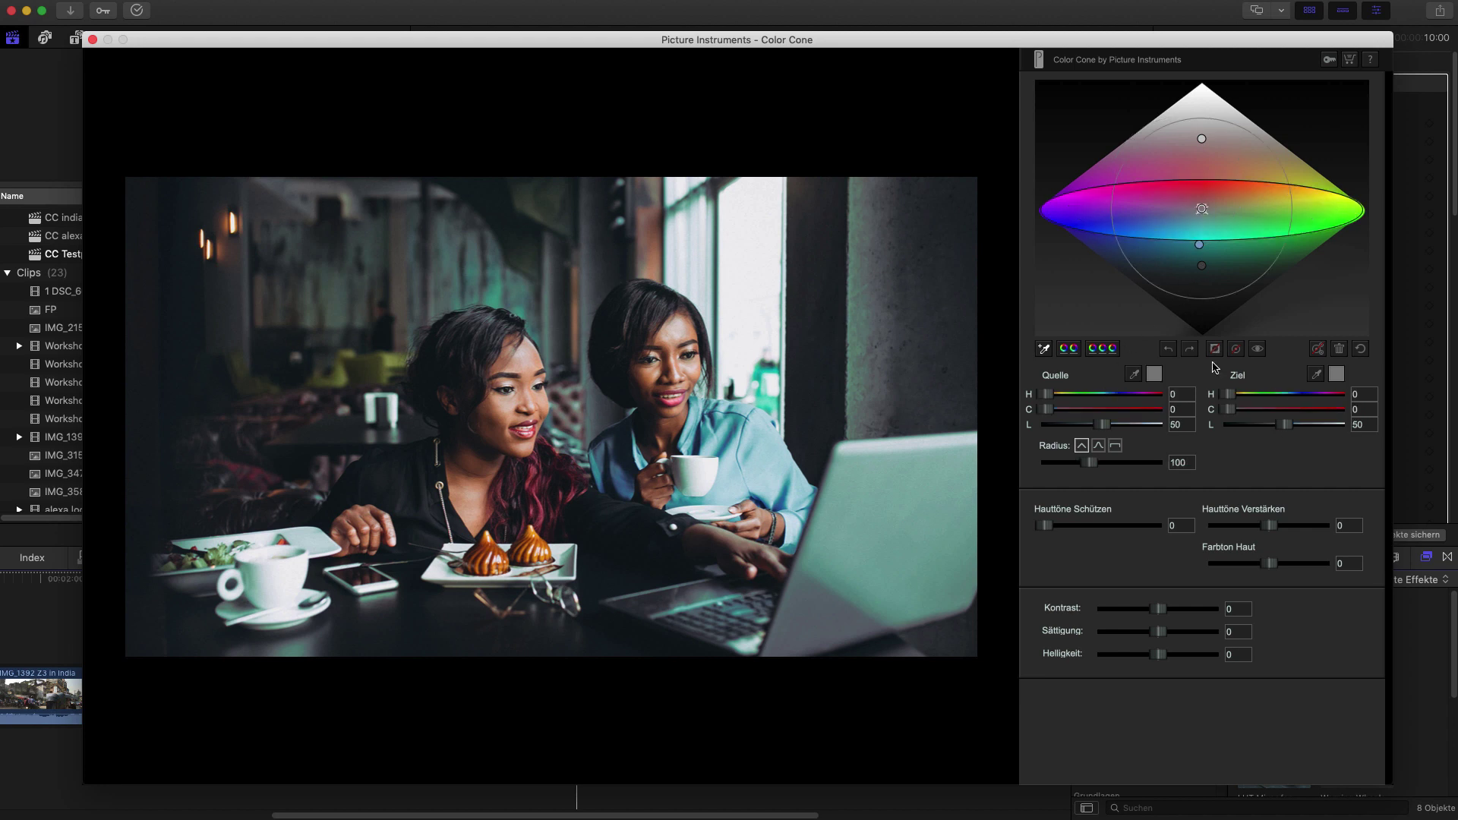
left_click_drag(1229, 395, 1256, 414)
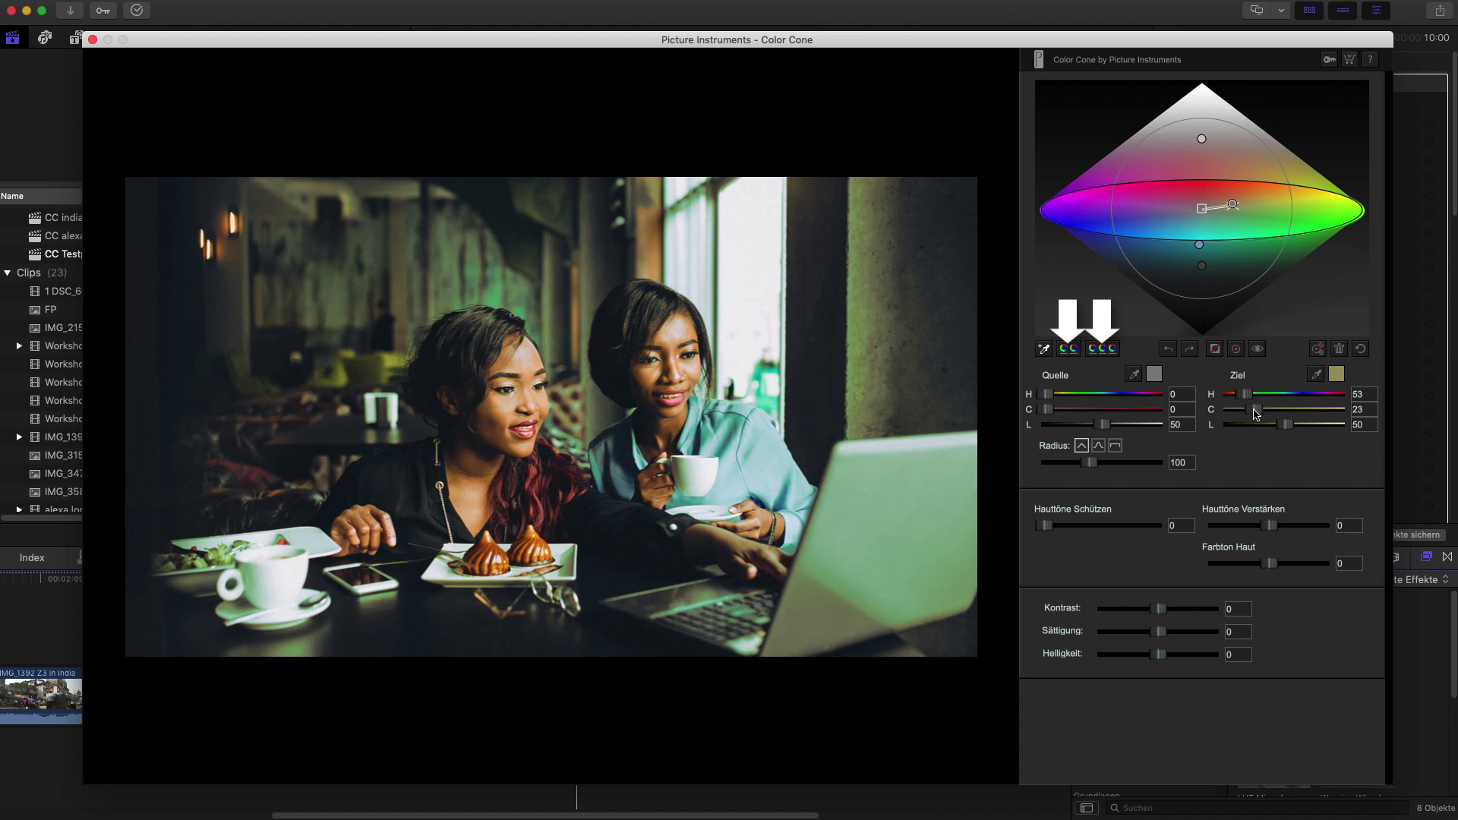
left_click(1201, 266)
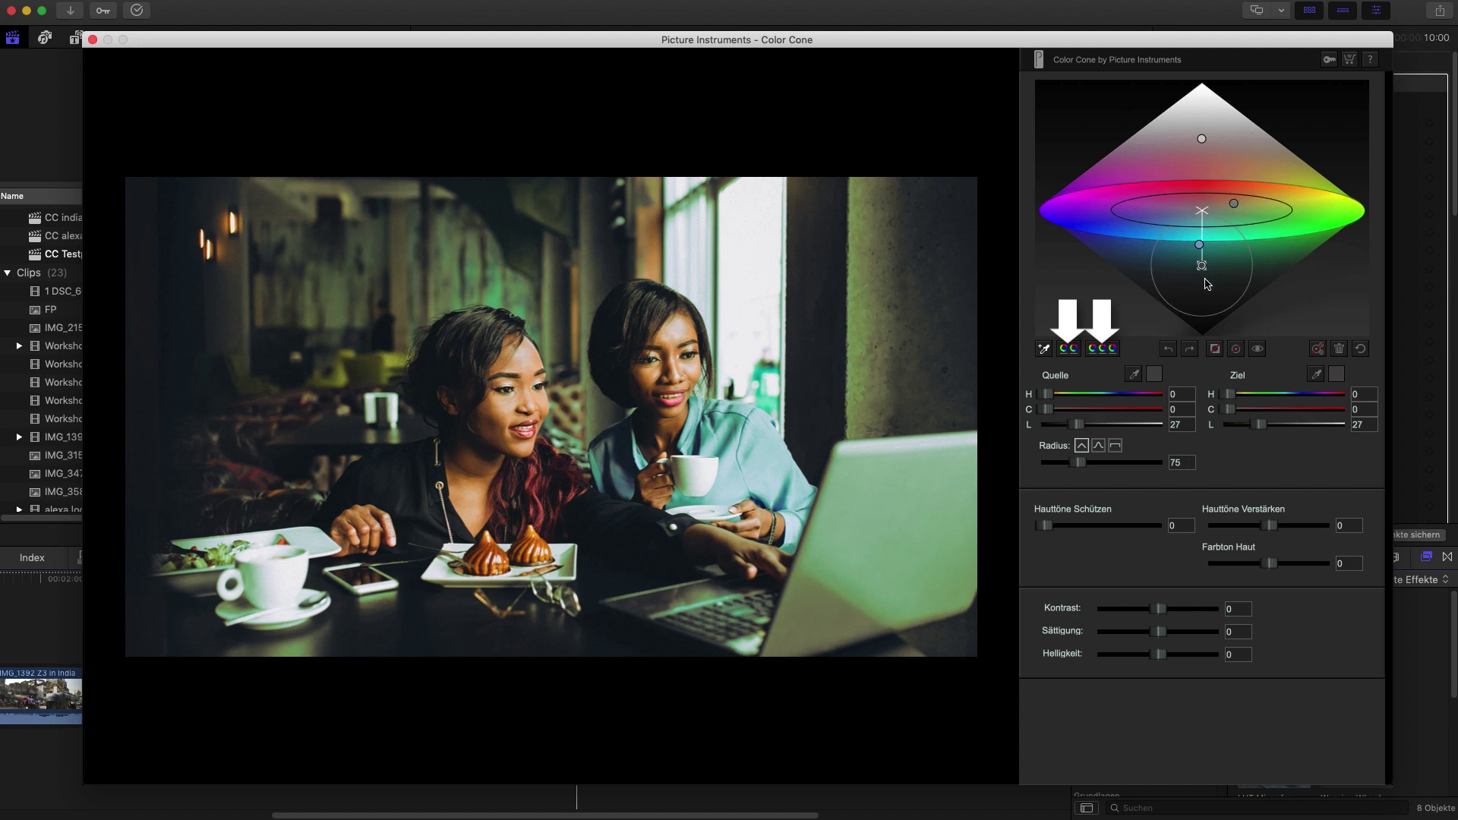
left_click_drag(1230, 395, 1263, 412)
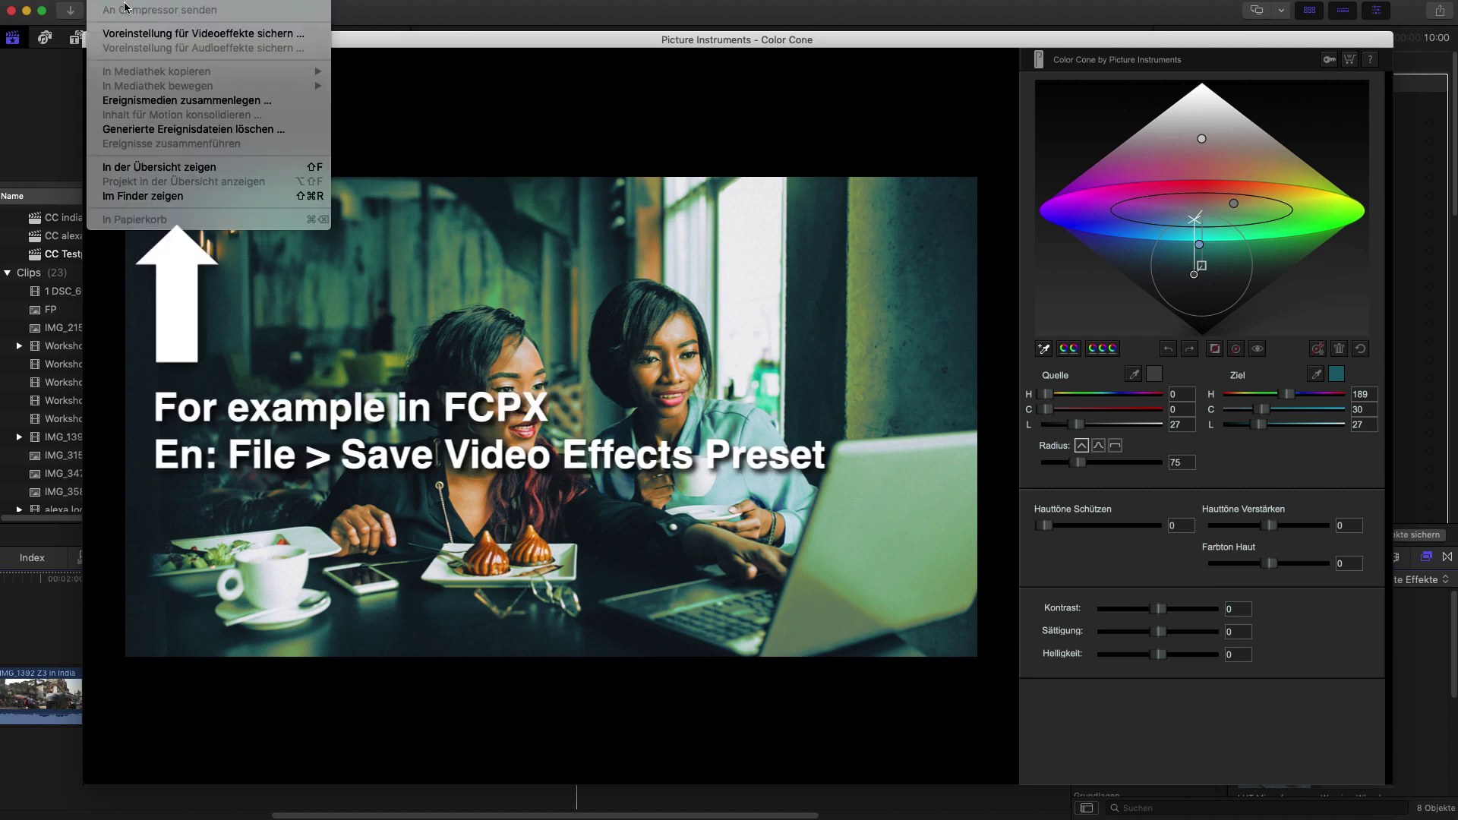
Step: Save the grade as video effects preset 'Color Cone 2.3 Tutorial' under Picture Instruments
left_click(139, 35)
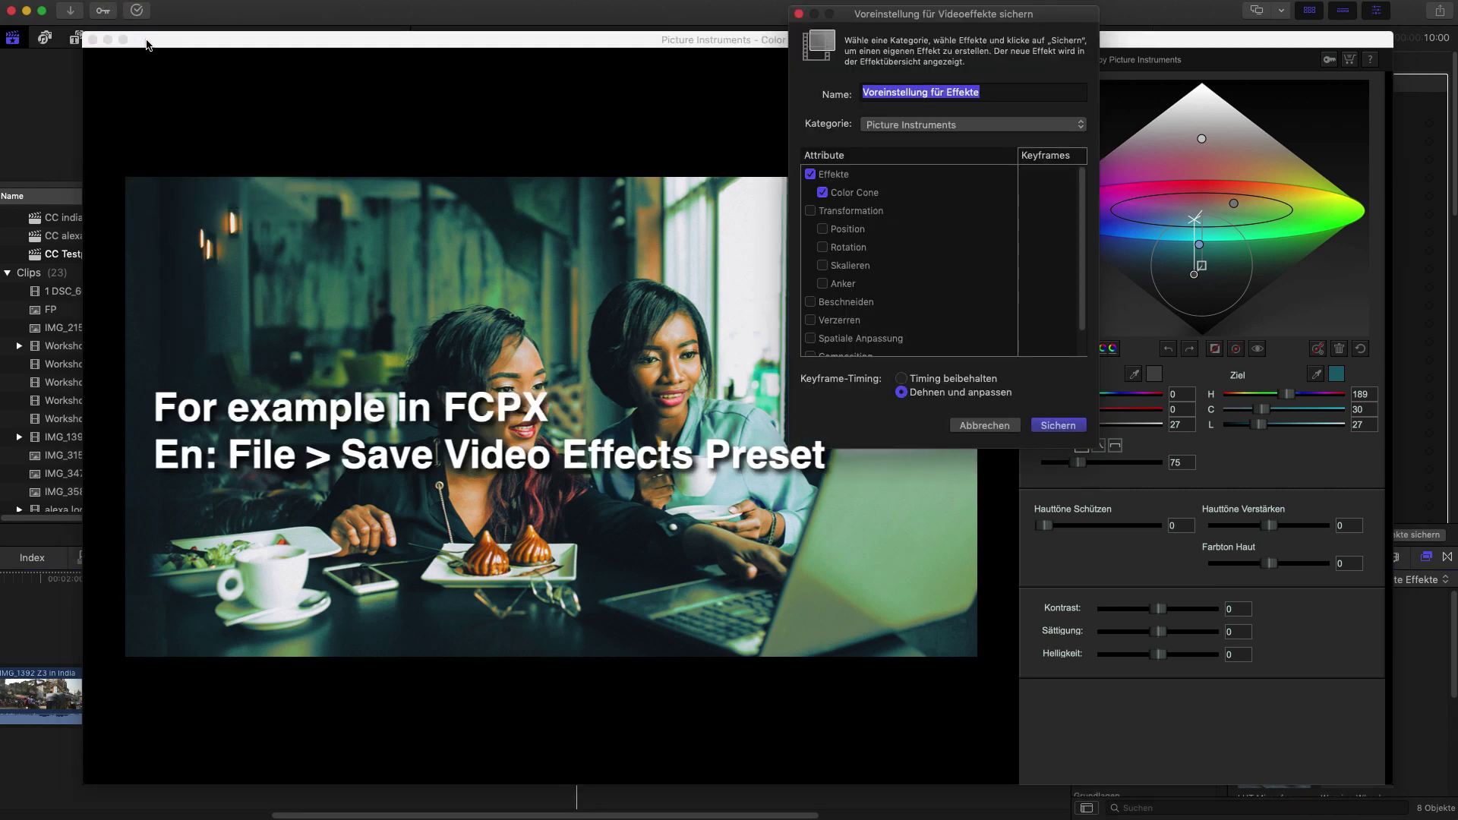
type("Color Cone 2.3 Tutorial")
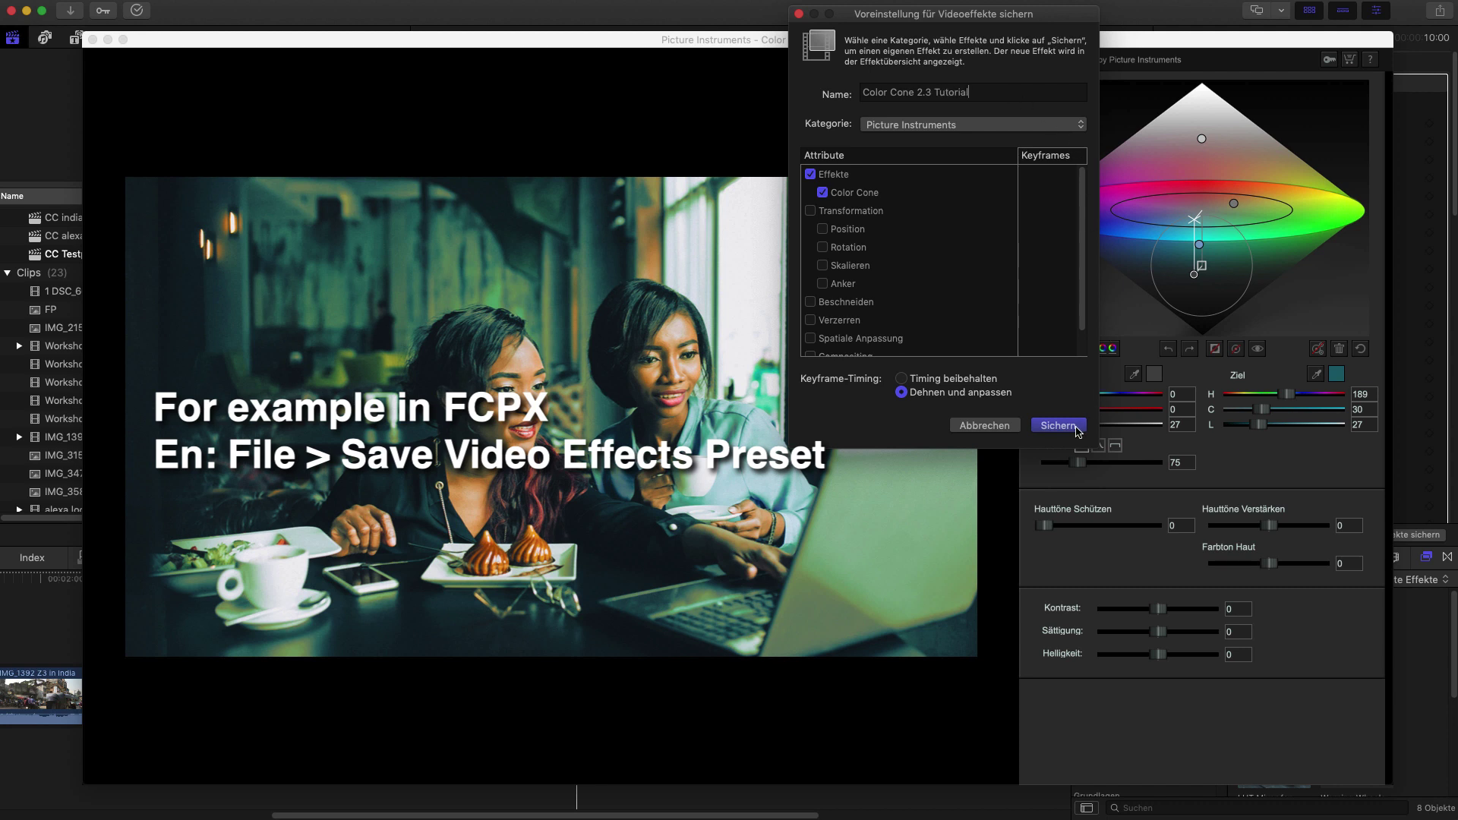
left_click(1077, 431)
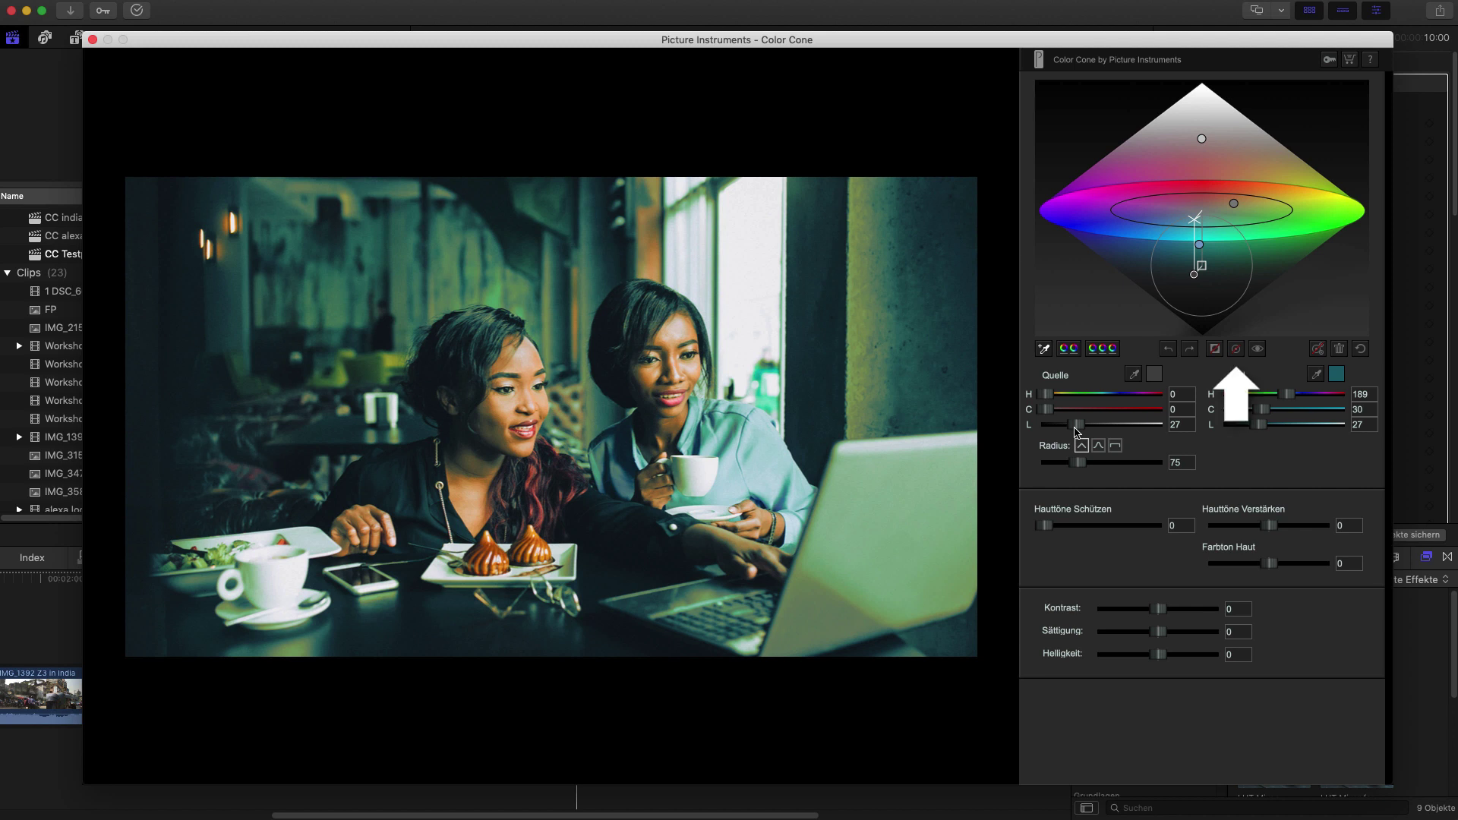
Step: Give the midtone point auto radius and slightly lighter target, then brighten the teal shadow target
left_click(1233, 205)
left_click(1236, 349)
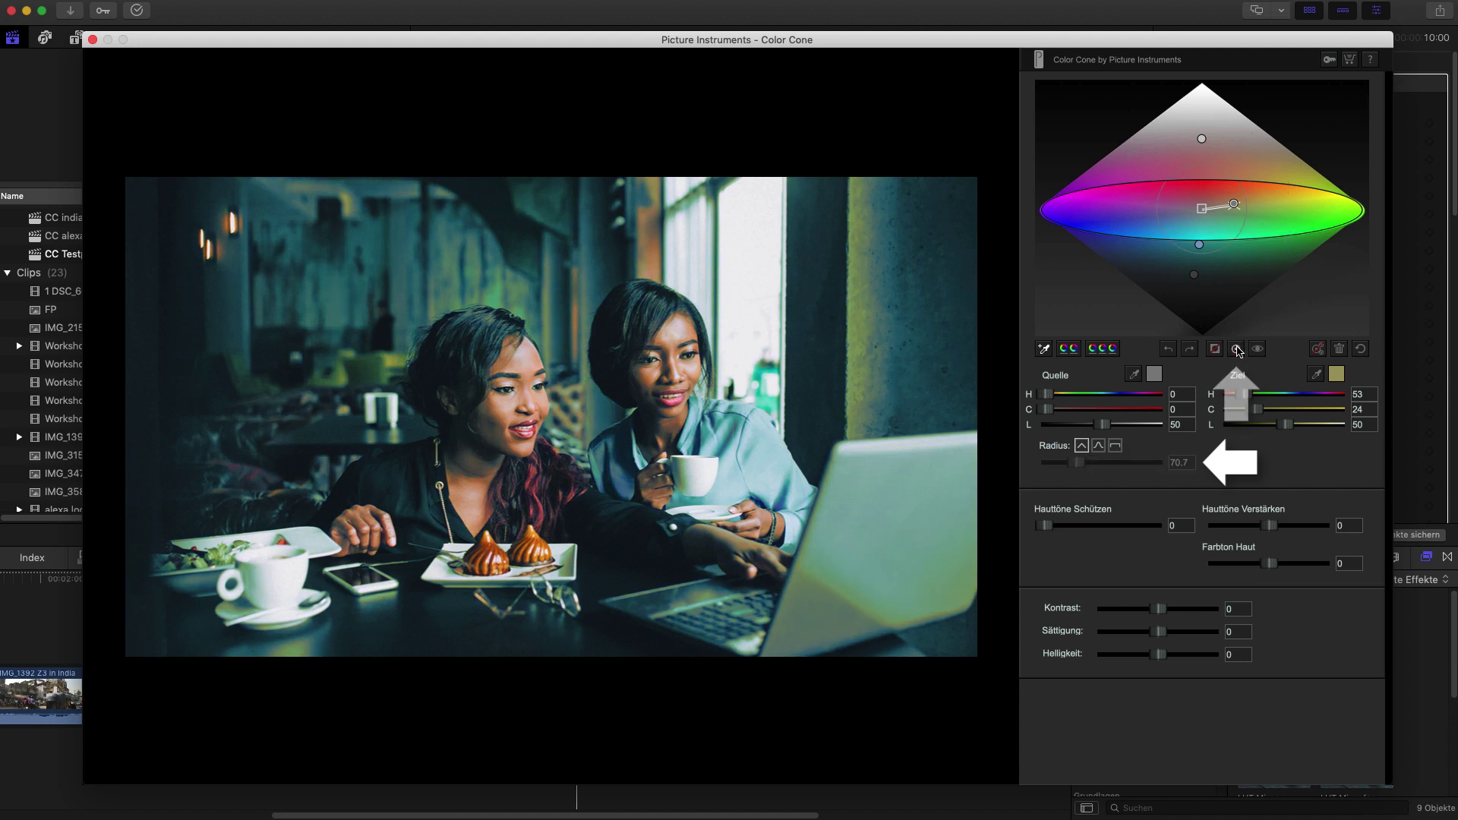
mouse_move(1286, 423)
left_mouse_down()
mouse_move(1299, 429)
mouse_move(1283, 430)
left_mouse_up()
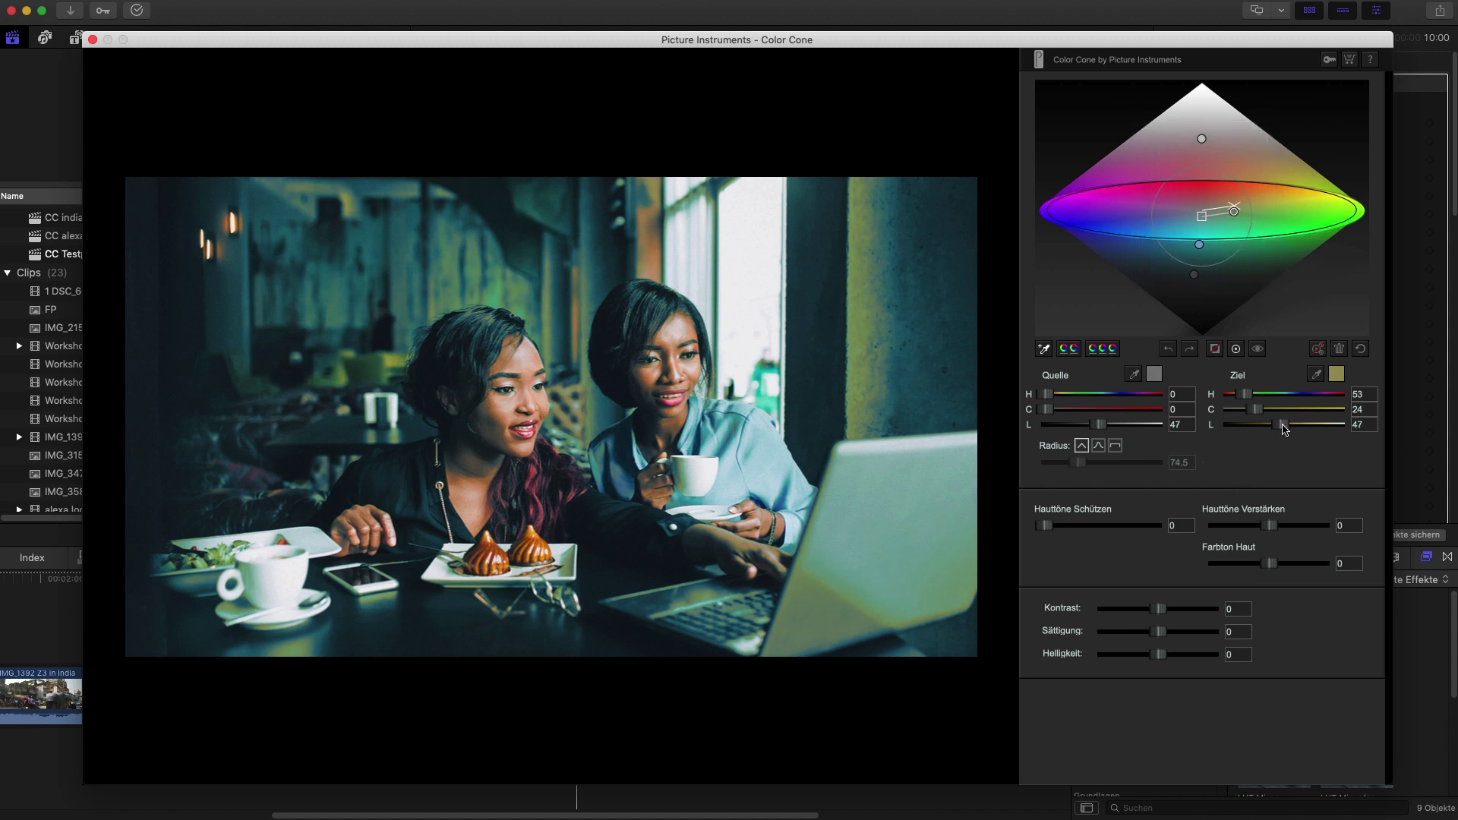
left_click(1195, 276)
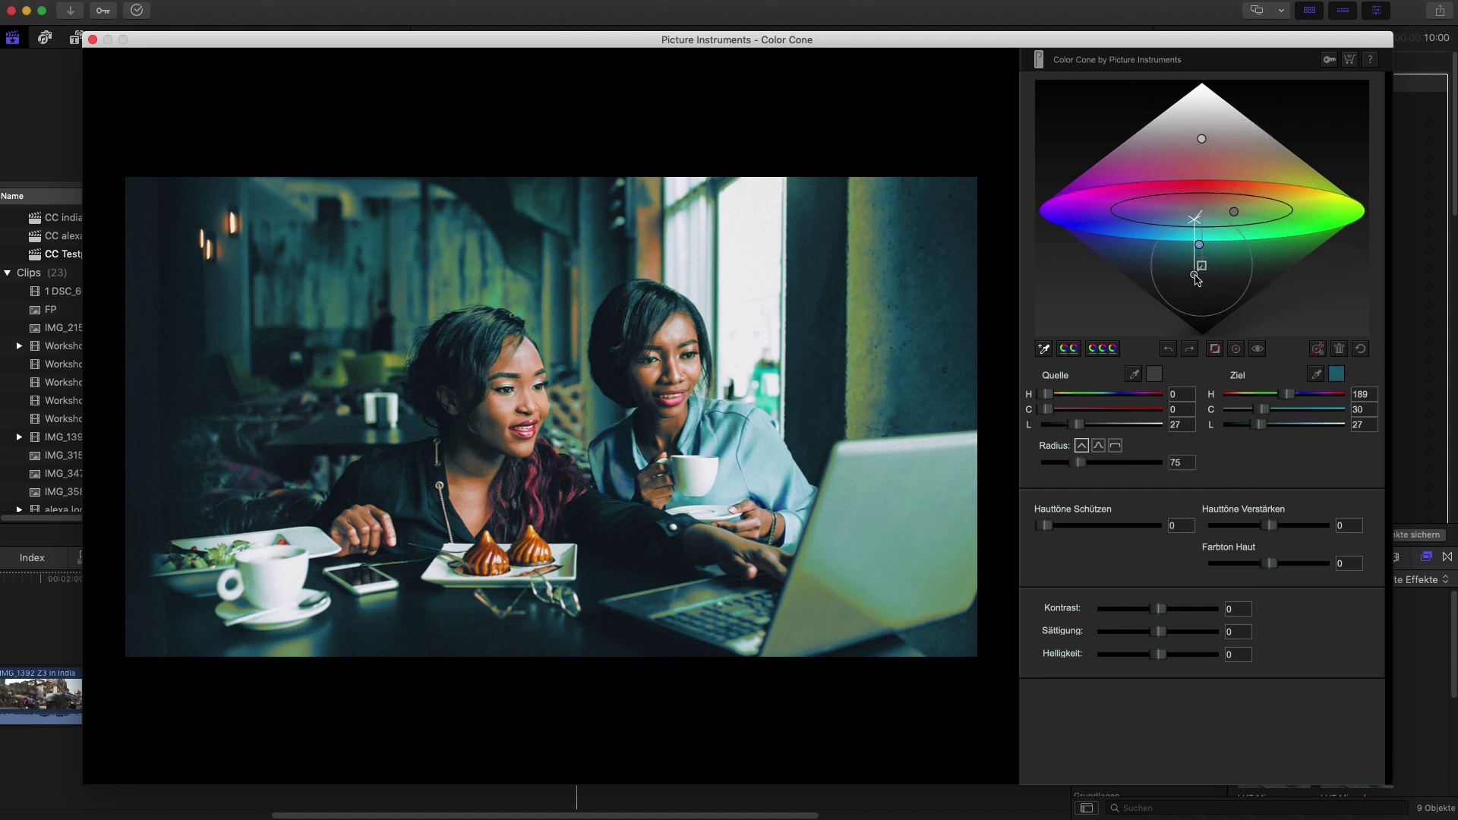
mouse_move(1262, 430)
left_mouse_down()
mouse_move(1275, 430)
mouse_move(1243, 430)
mouse_move(1263, 434)
left_mouse_up()
Step: Apply Color Cone to the gradient test clip and open its editor
left_click(92, 41)
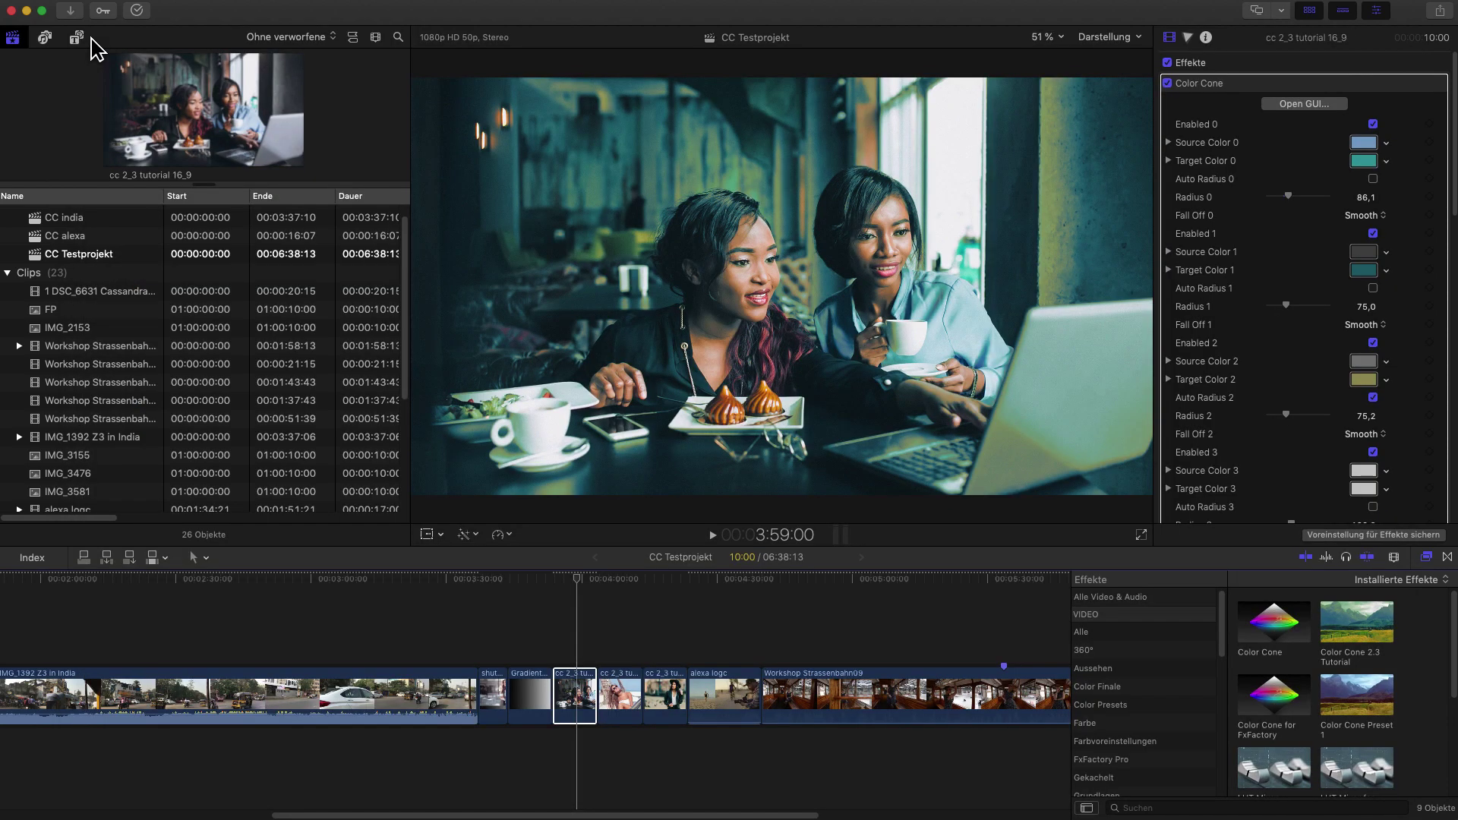
left_click(531, 687)
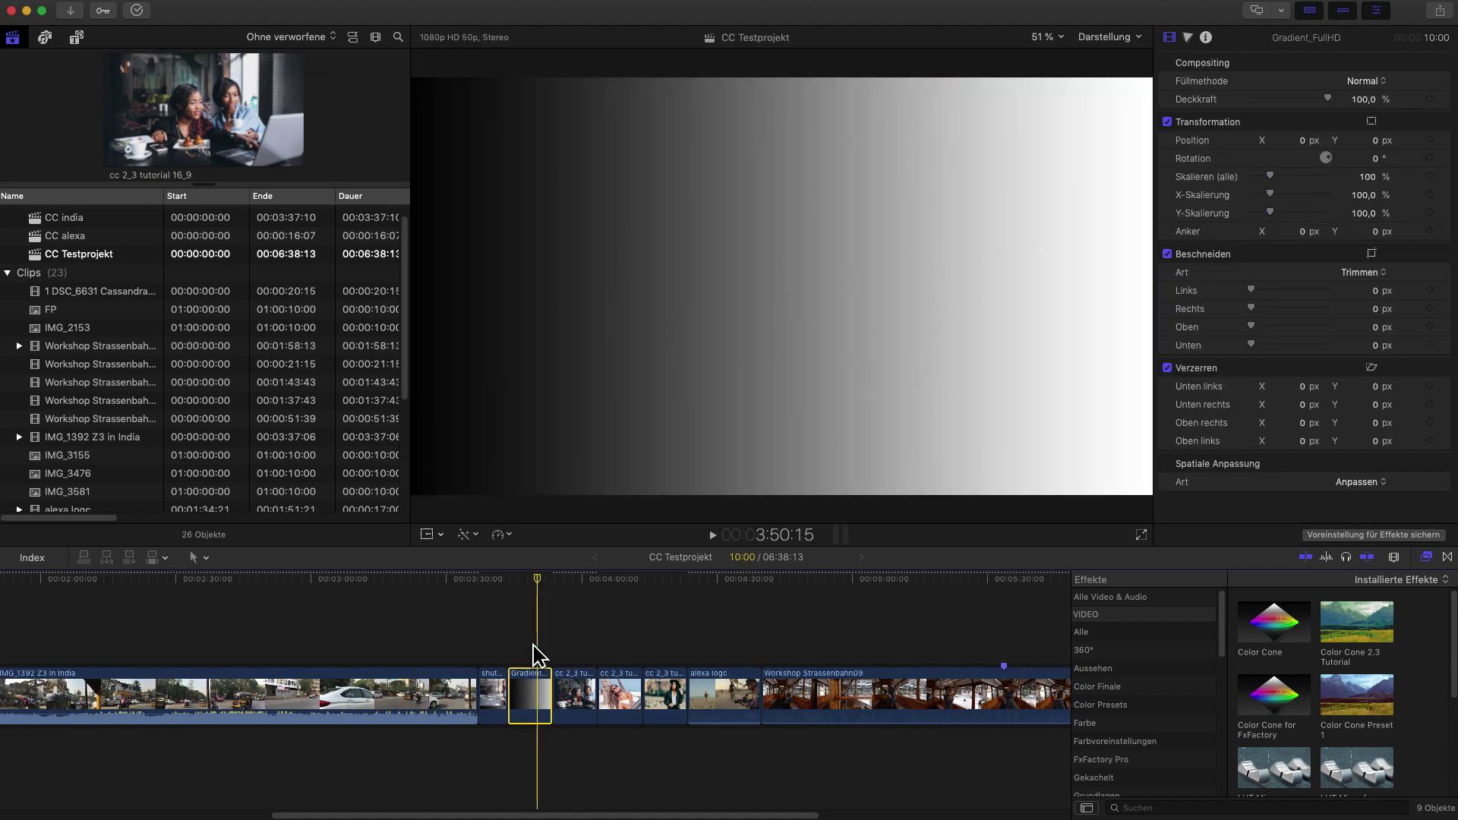
left_click_drag(1260, 630, 534, 691)
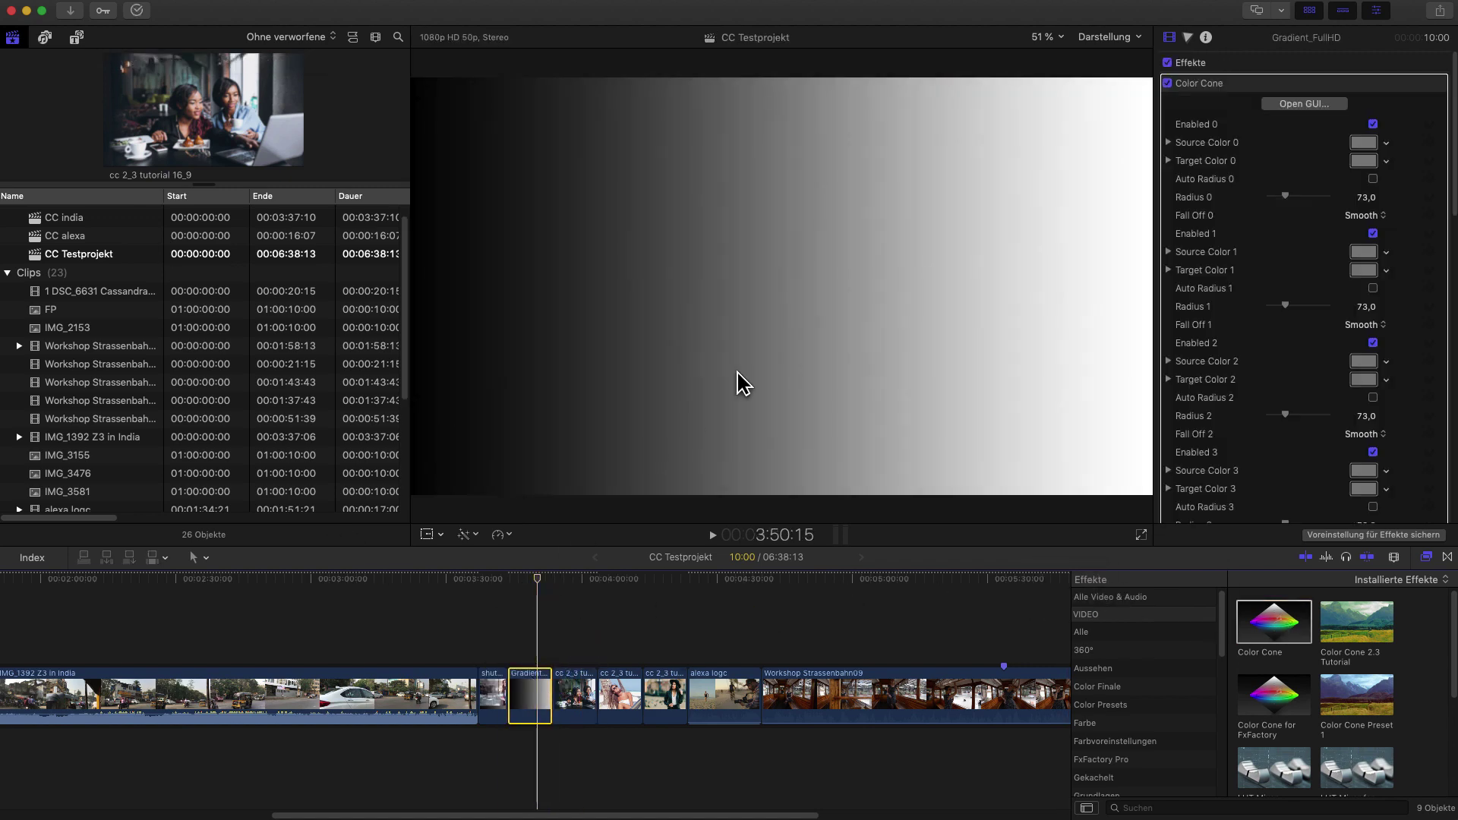
left_click(1303, 104)
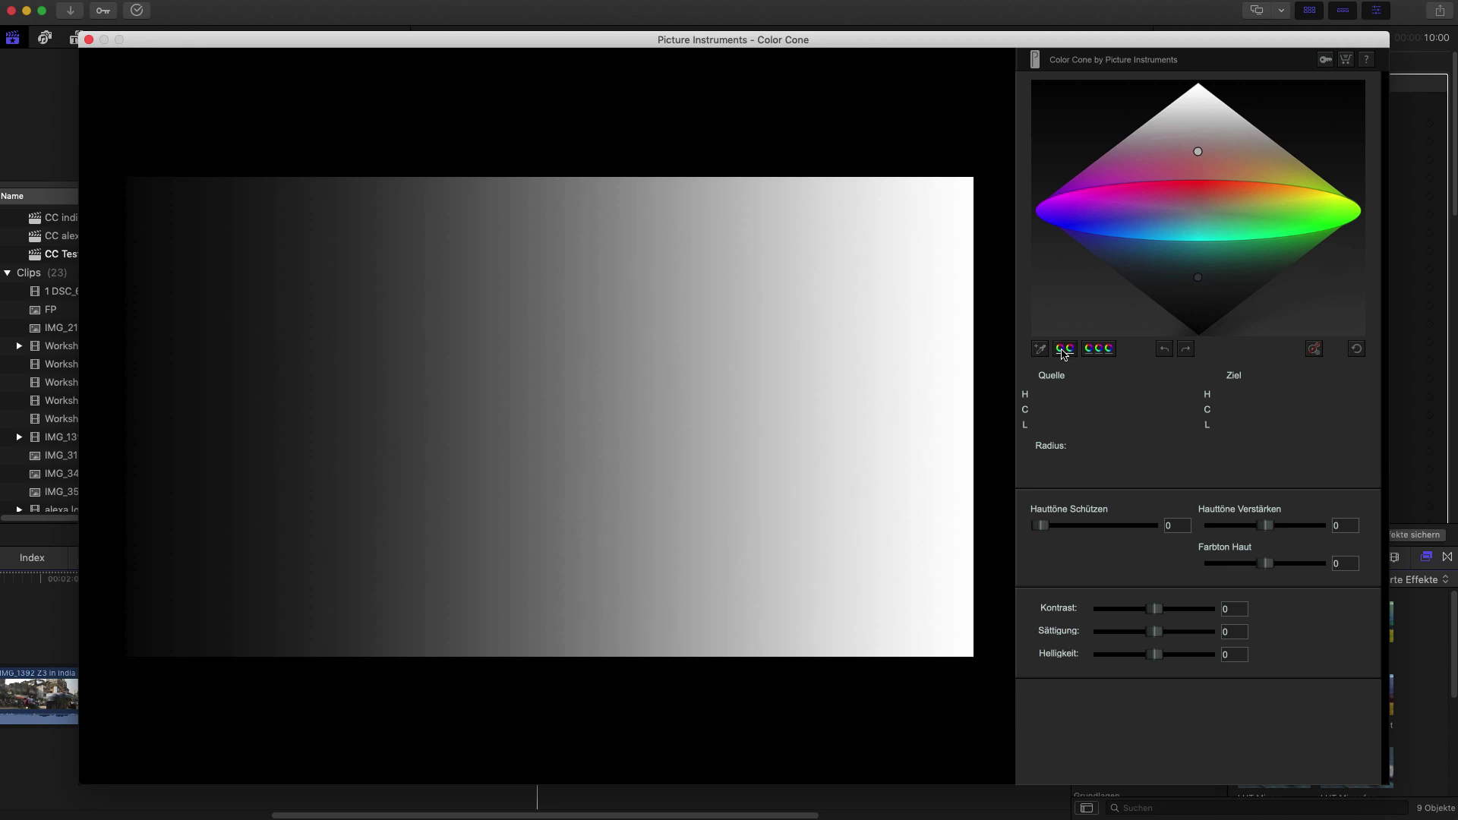
Step: Tint the gradient's dark end blue with target hue 200 and chroma 50
left_click(1197, 277)
type("200")
left_click_drag(1226, 409, 1280, 414)
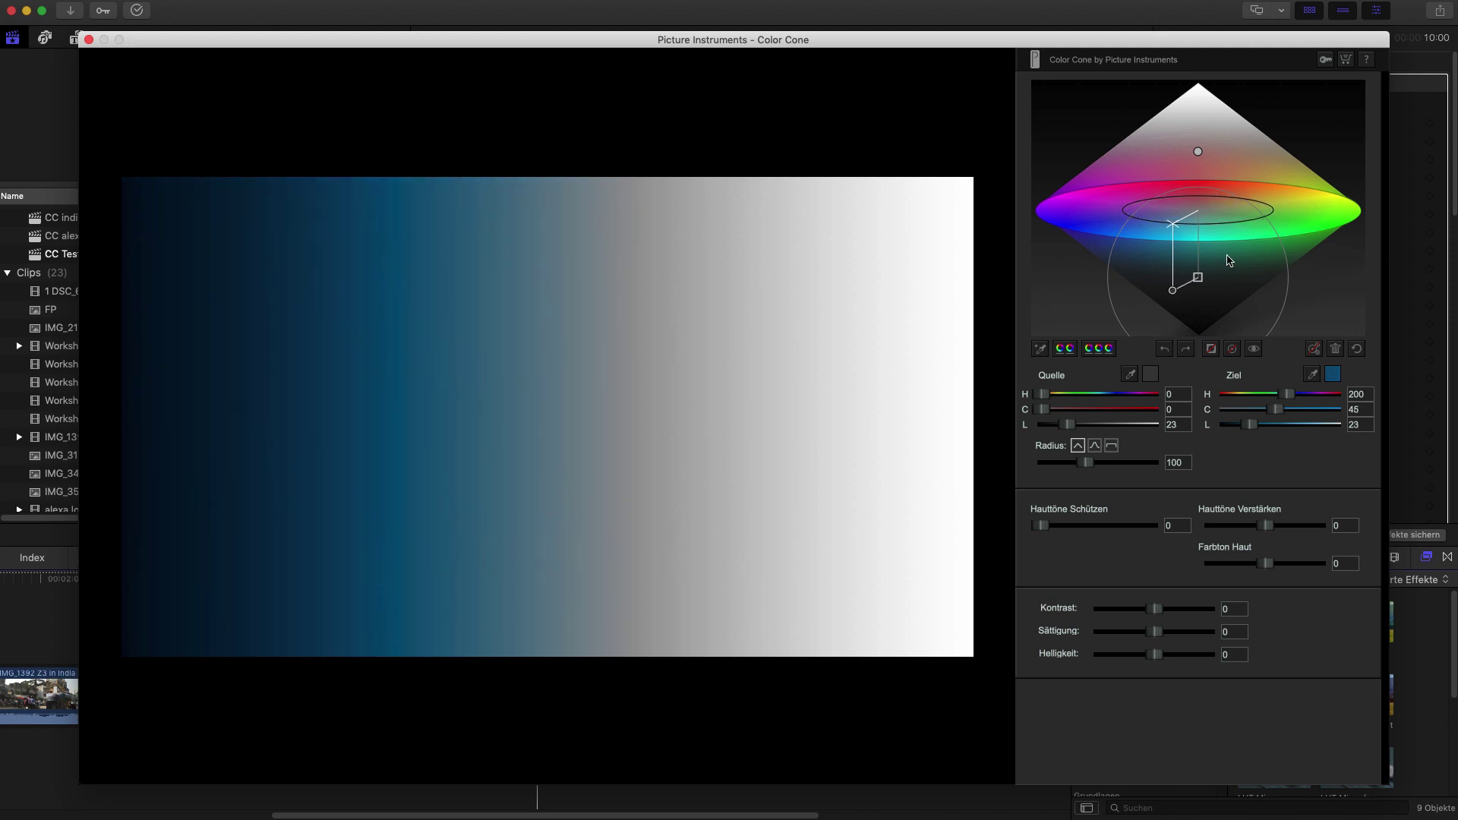
Step: Turn the bright end salmon-orange with chroma 44 and a narrower Radius
left_click(1197, 151)
double_click(1349, 394)
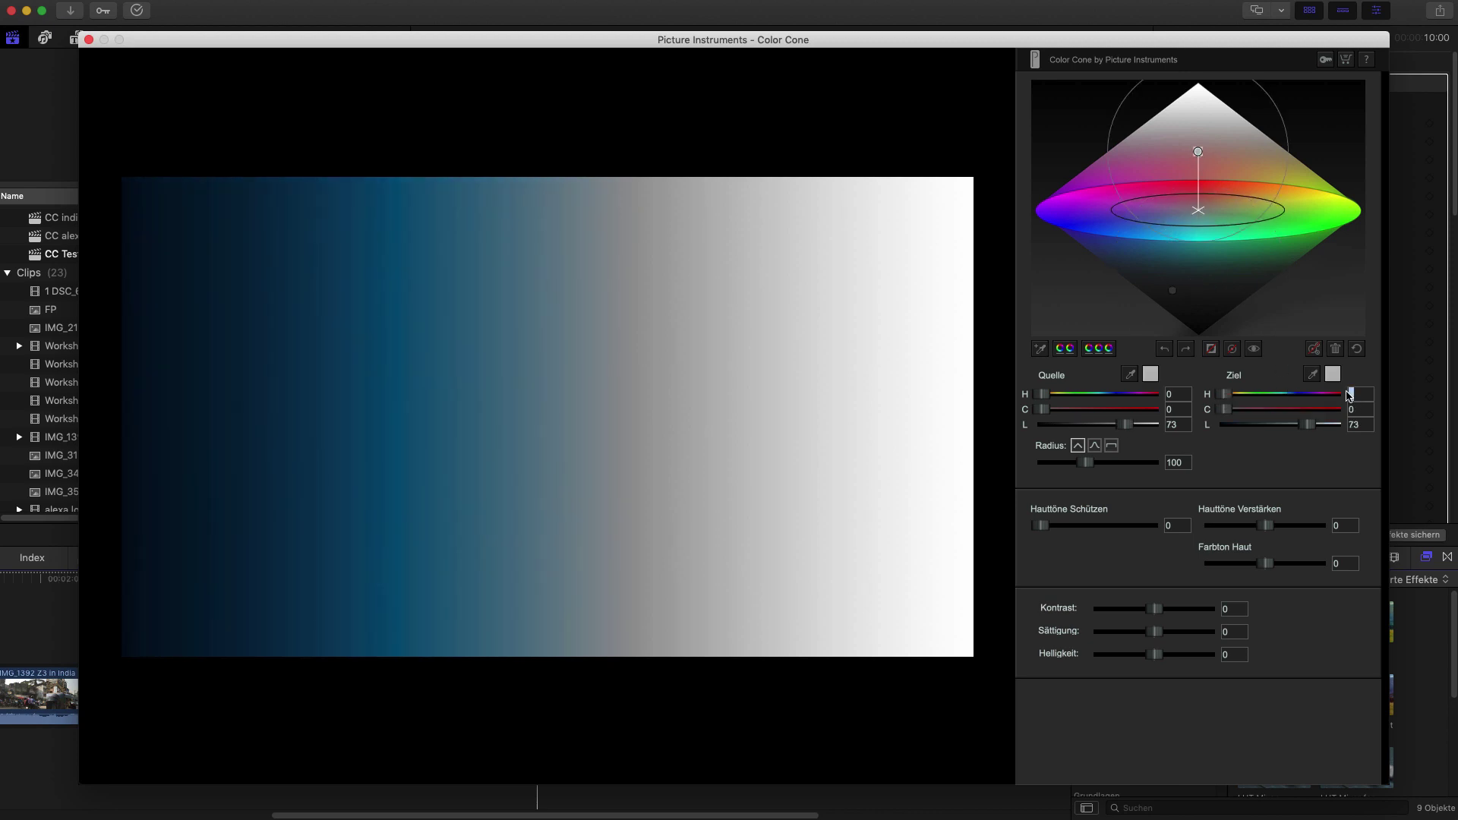
left_click_drag(1238, 415, 1275, 415)
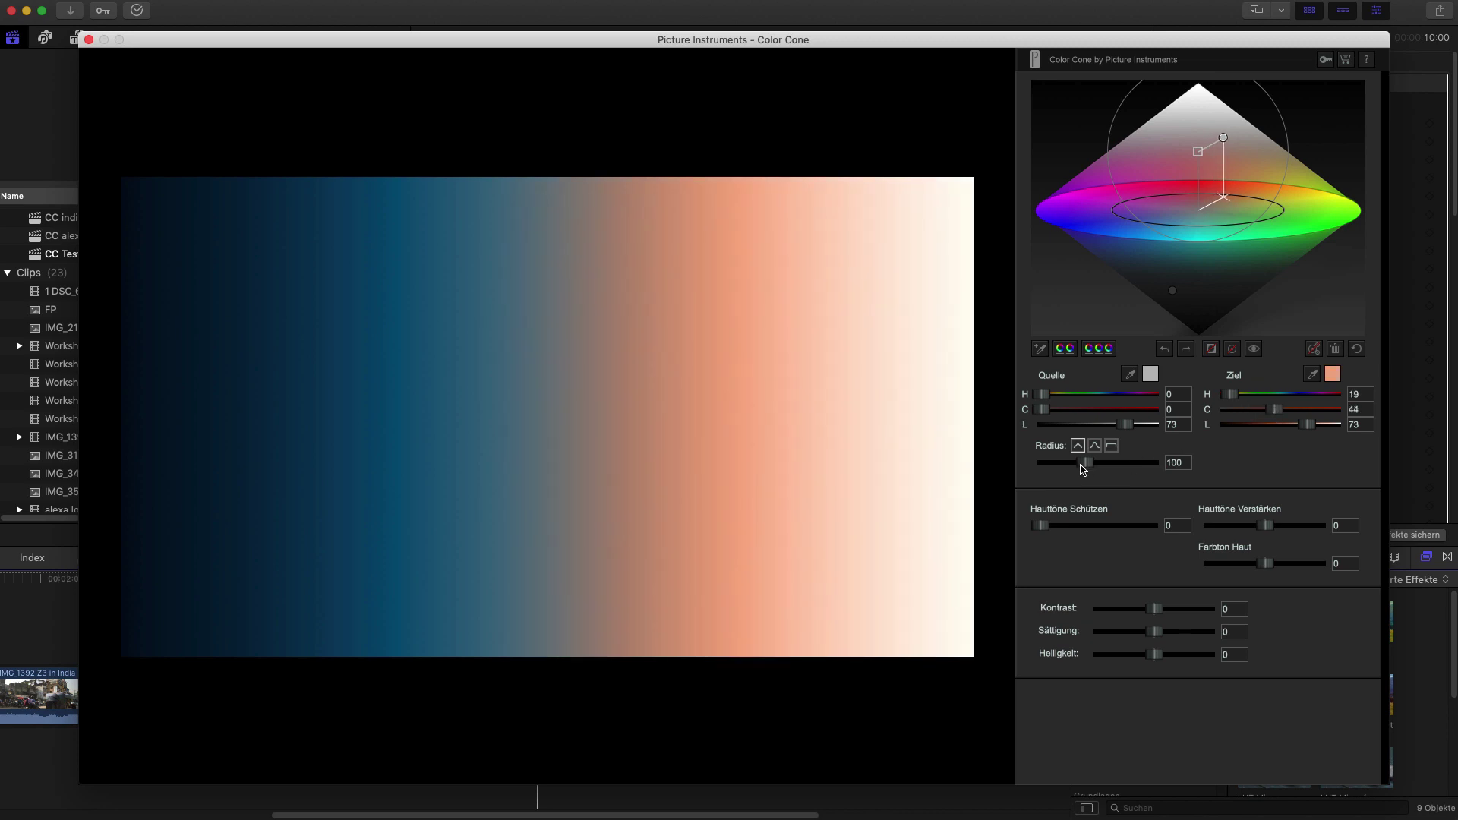
left_click_drag(1087, 466, 1066, 464)
Step: Brighten the blue shadow point to lightness 34 with auto radius; set highlights to lightness 73
left_click(1172, 290)
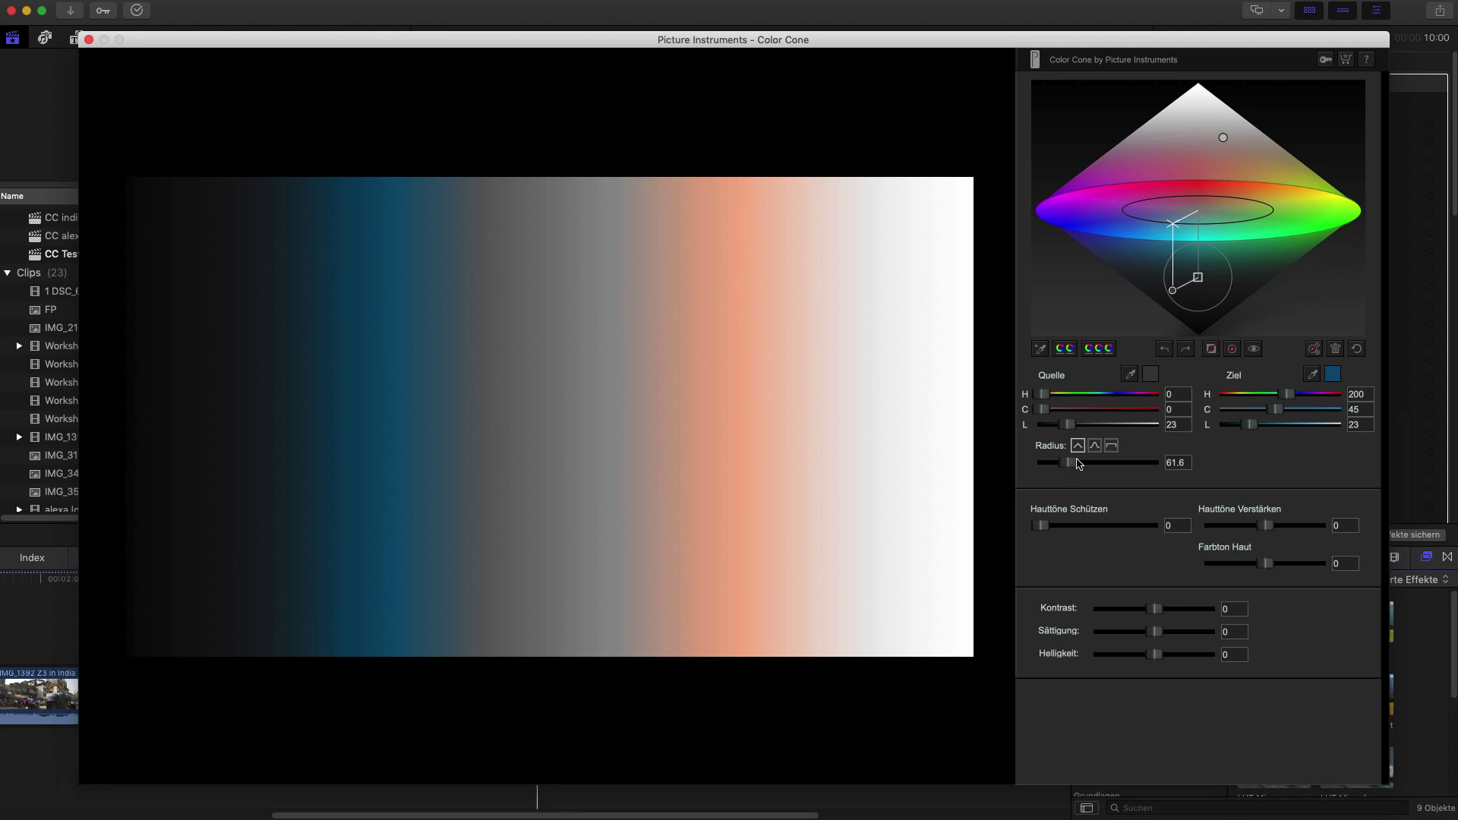
mouse_move(1251, 427)
left_mouse_down()
mouse_move(1318, 426)
mouse_move(1267, 428)
left_mouse_up()
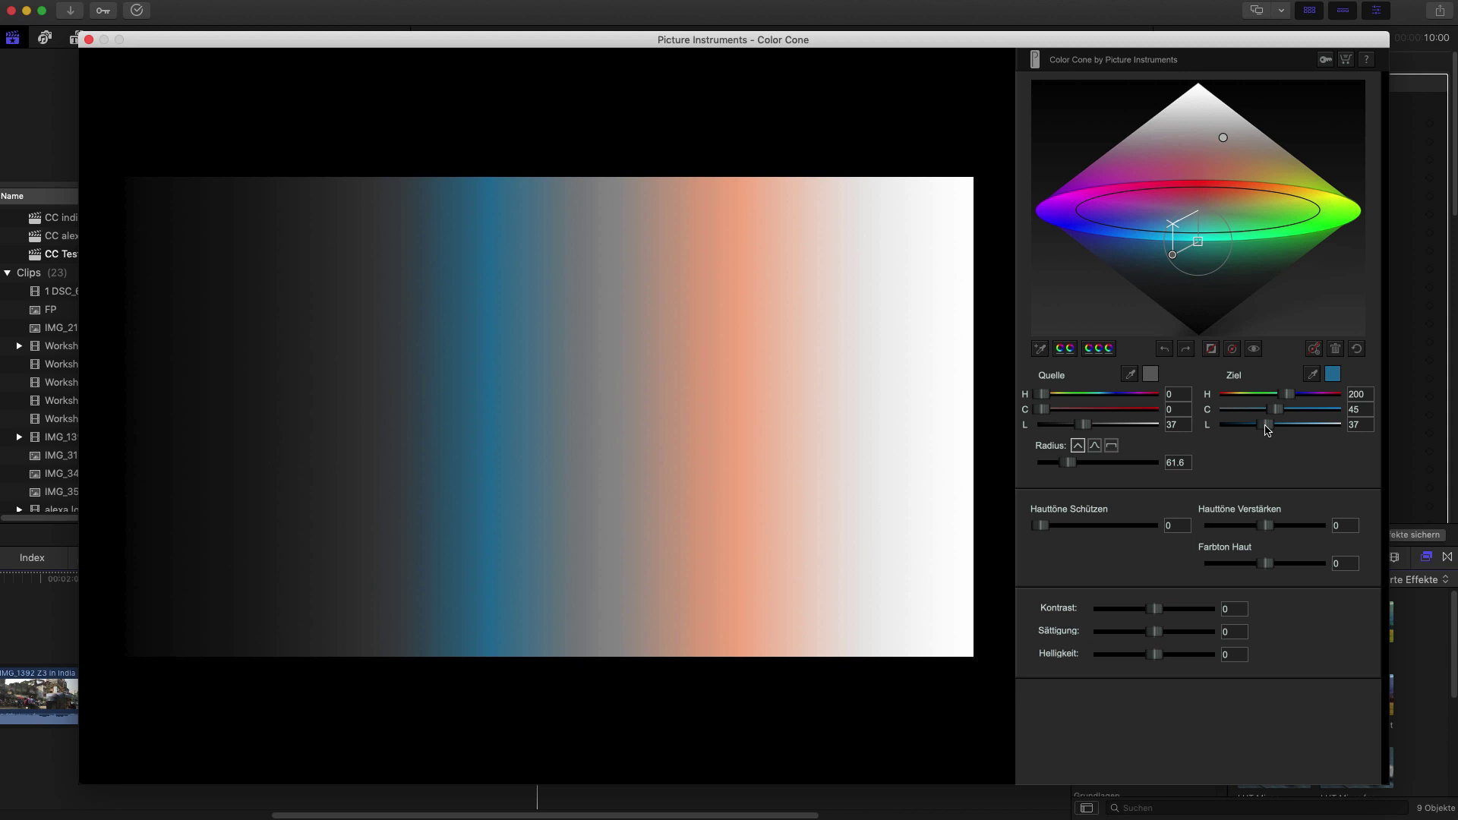
left_click(1231, 349)
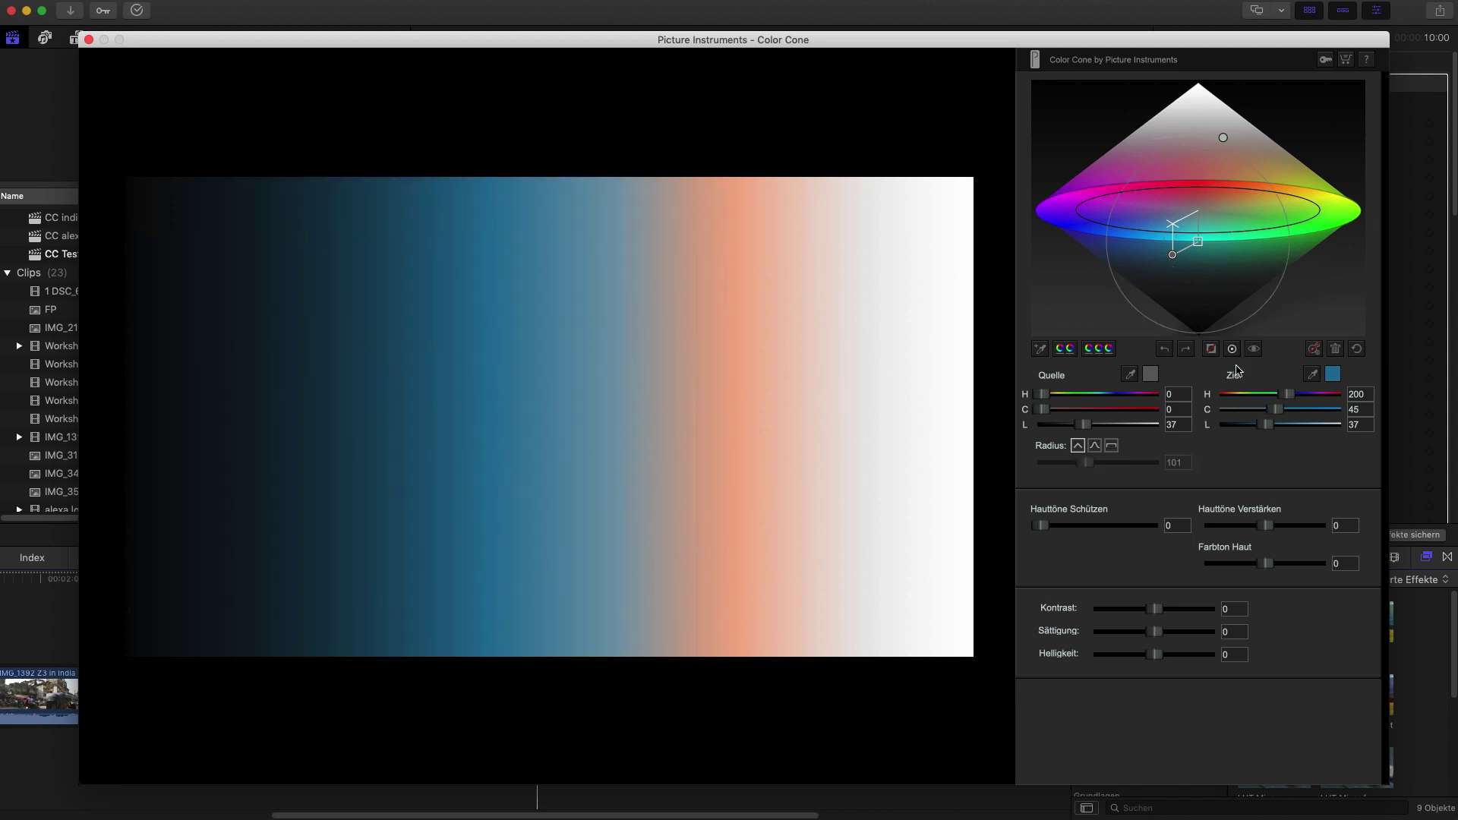
mouse_move(1264, 425)
left_mouse_down()
mouse_move(1277, 425)
mouse_move(1262, 426)
left_mouse_up()
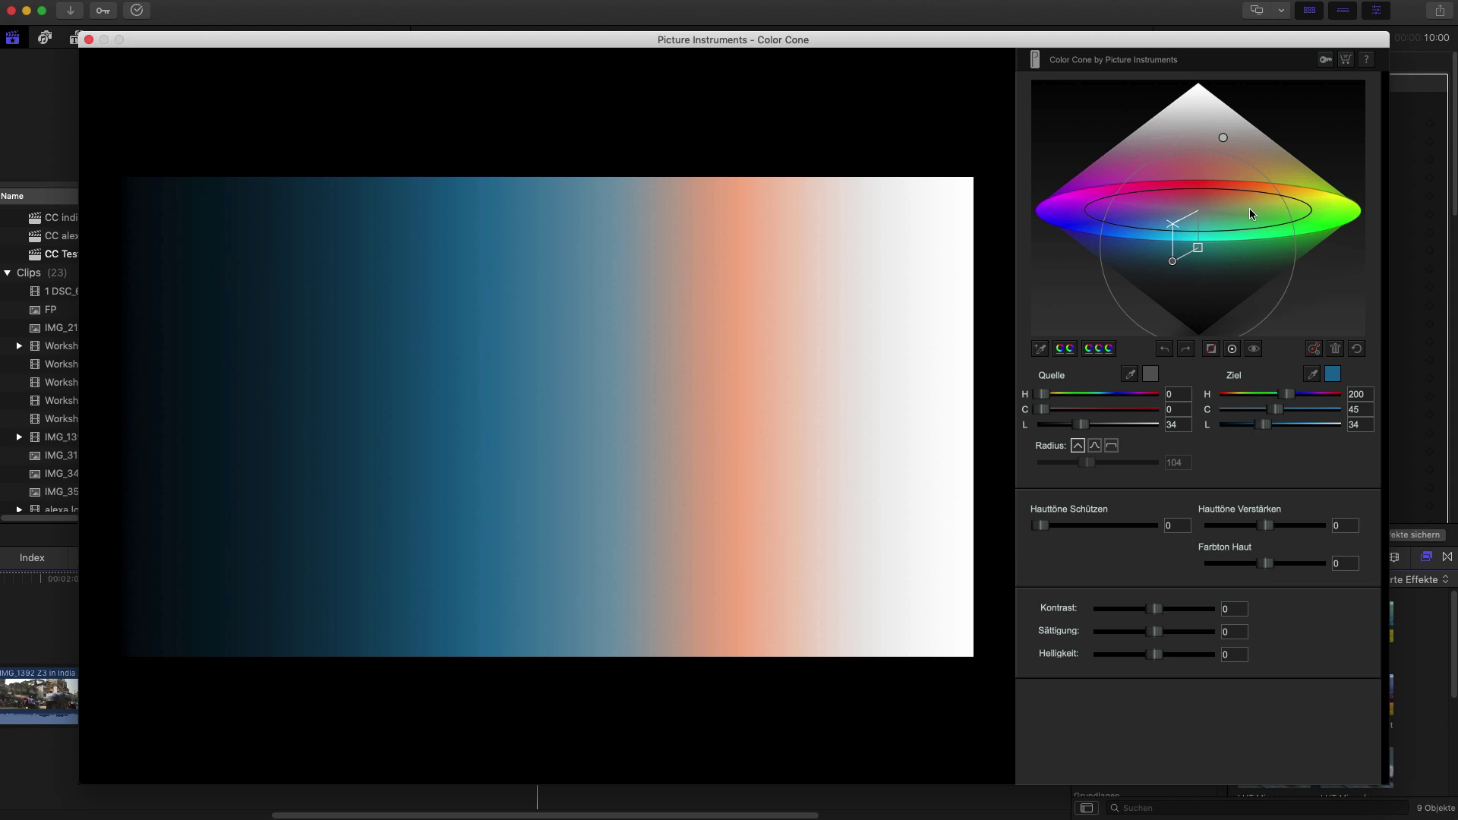
left_click(1222, 140)
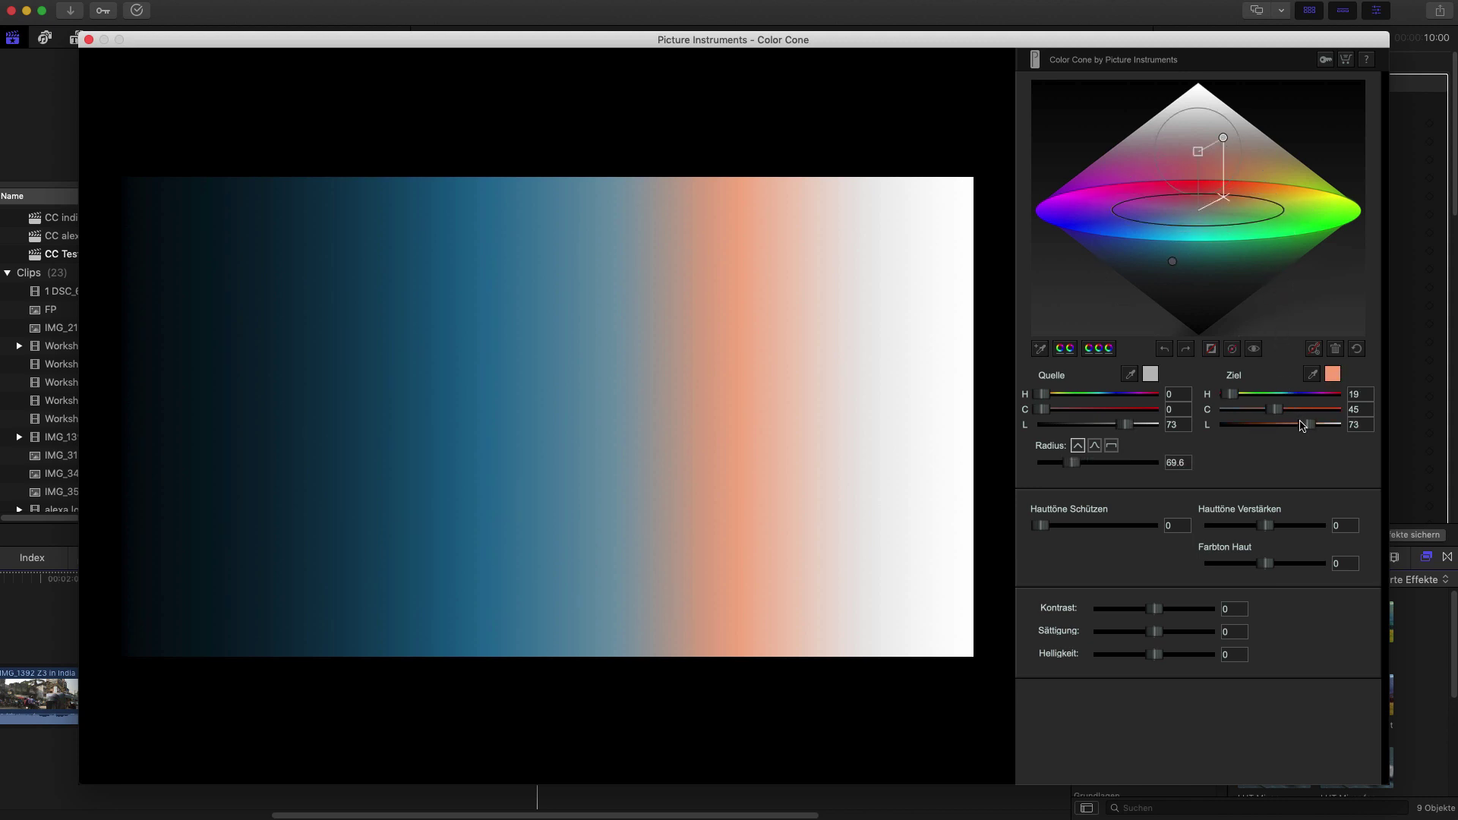
mouse_move(1303, 426)
left_mouse_down()
mouse_move(1276, 429)
mouse_move(1319, 430)
mouse_move(1305, 435)
left_mouse_up()
Step: Give the orange highlight auto radius, set it to lightness 81, and close Color Cone
left_click(1315, 349)
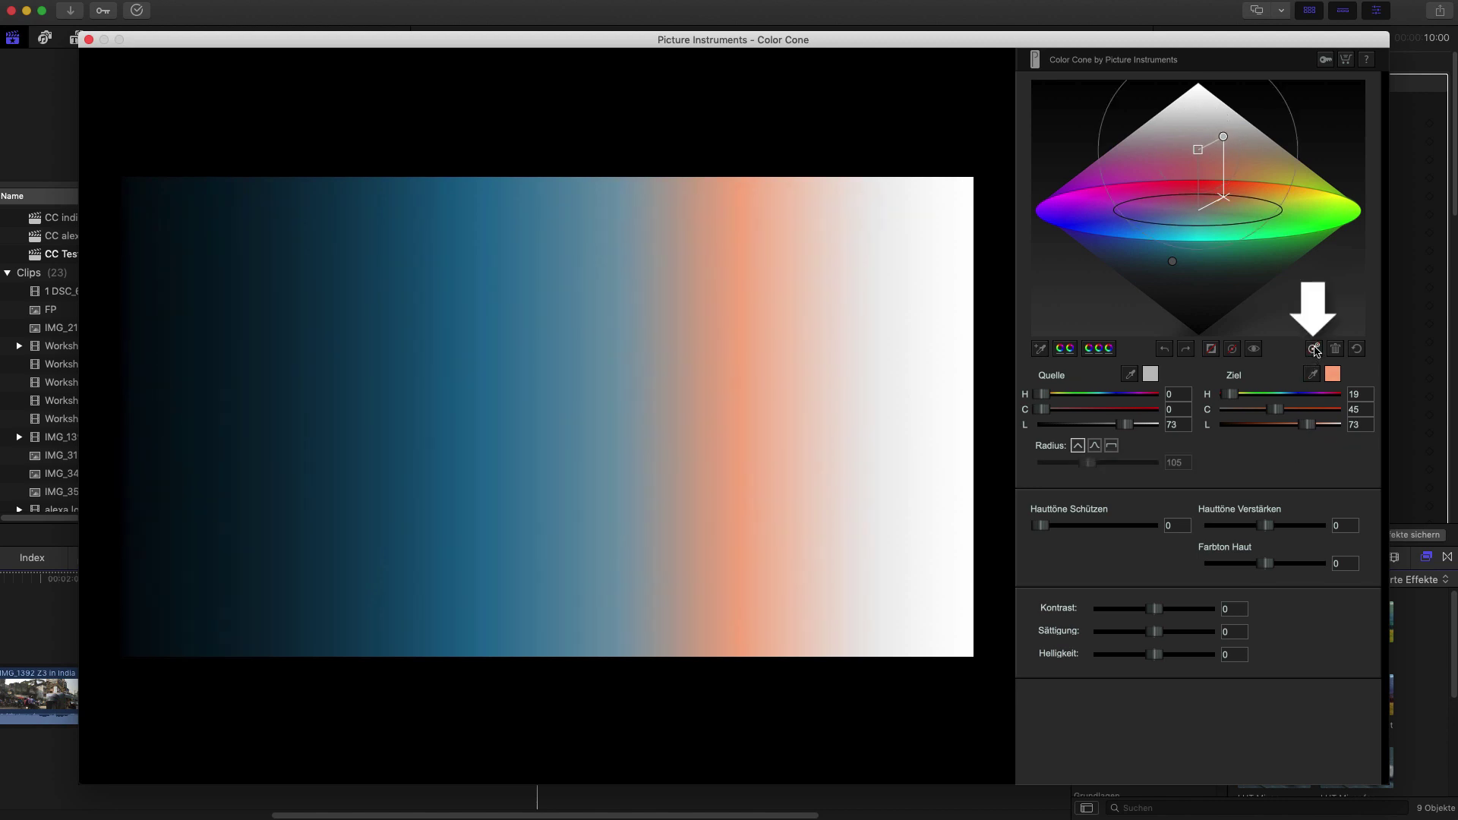
left_click_drag(1310, 428, 1252, 429)
left_click(1172, 263)
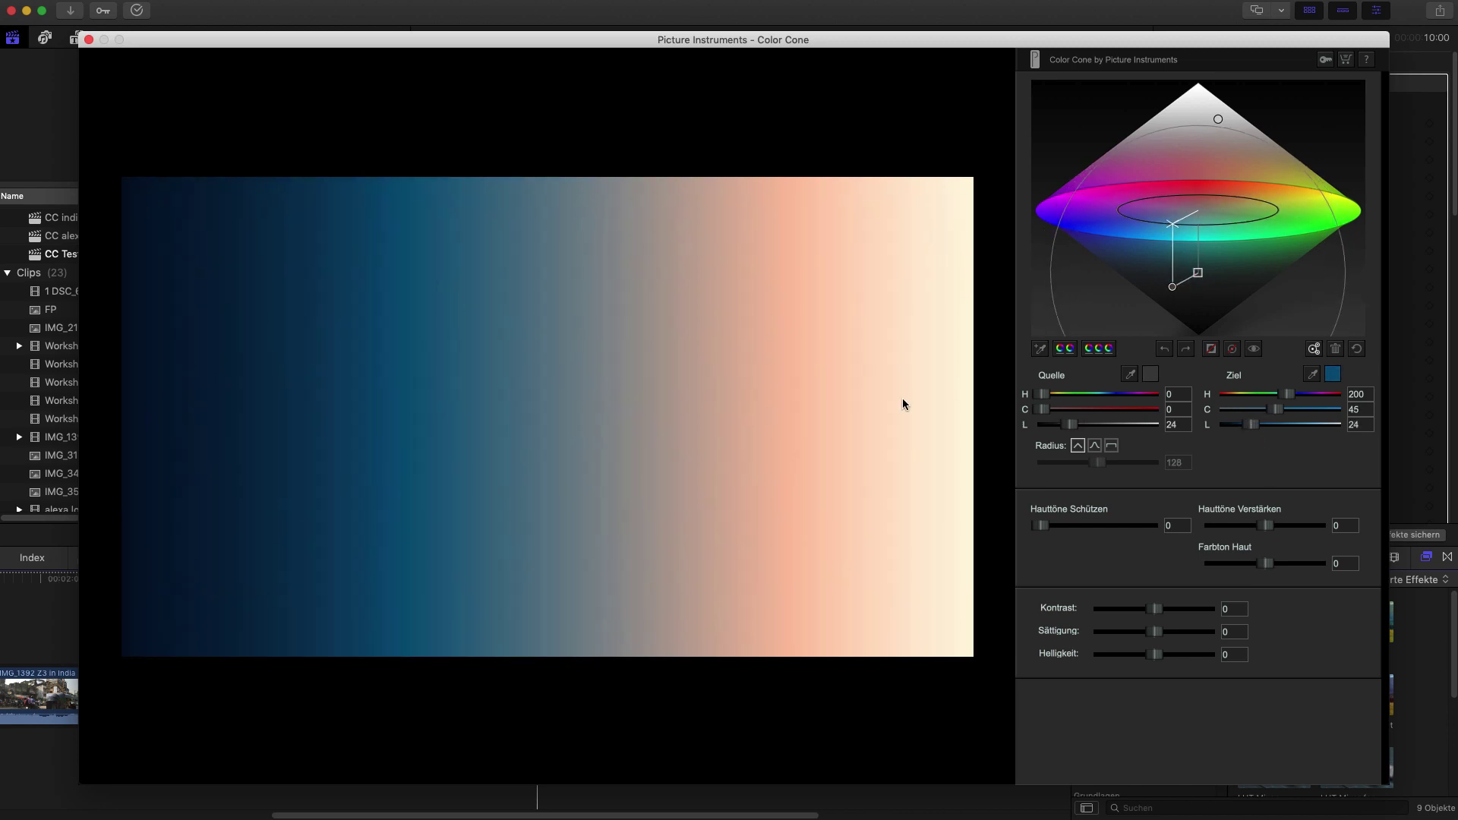
left_click(89, 39)
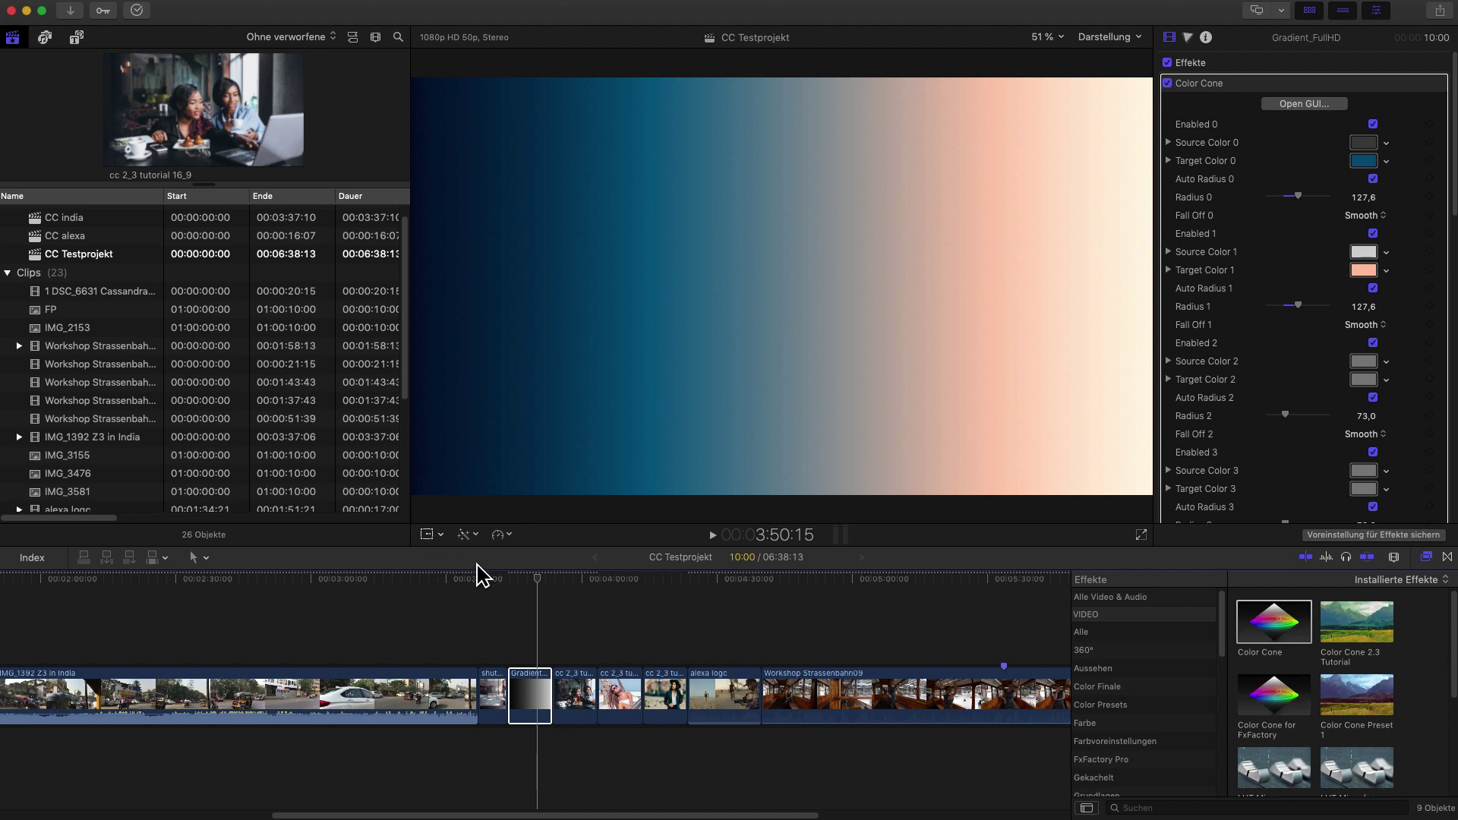
Step: Swap the cafe clip's Color Cone effect for the Color Cone 2.3 Tutorial preset and open its editor
left_click(574, 687)
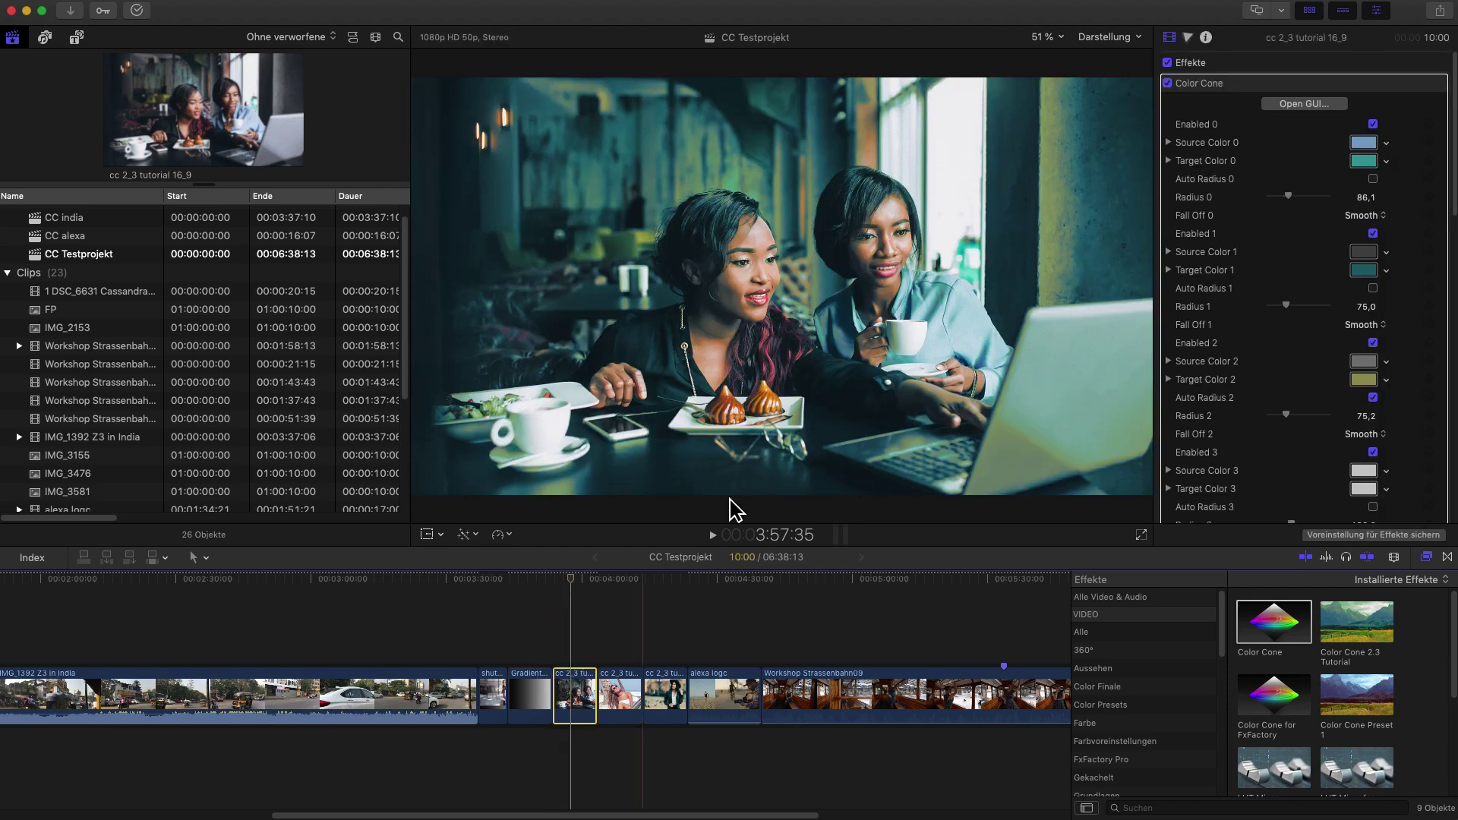
left_click(1339, 86)
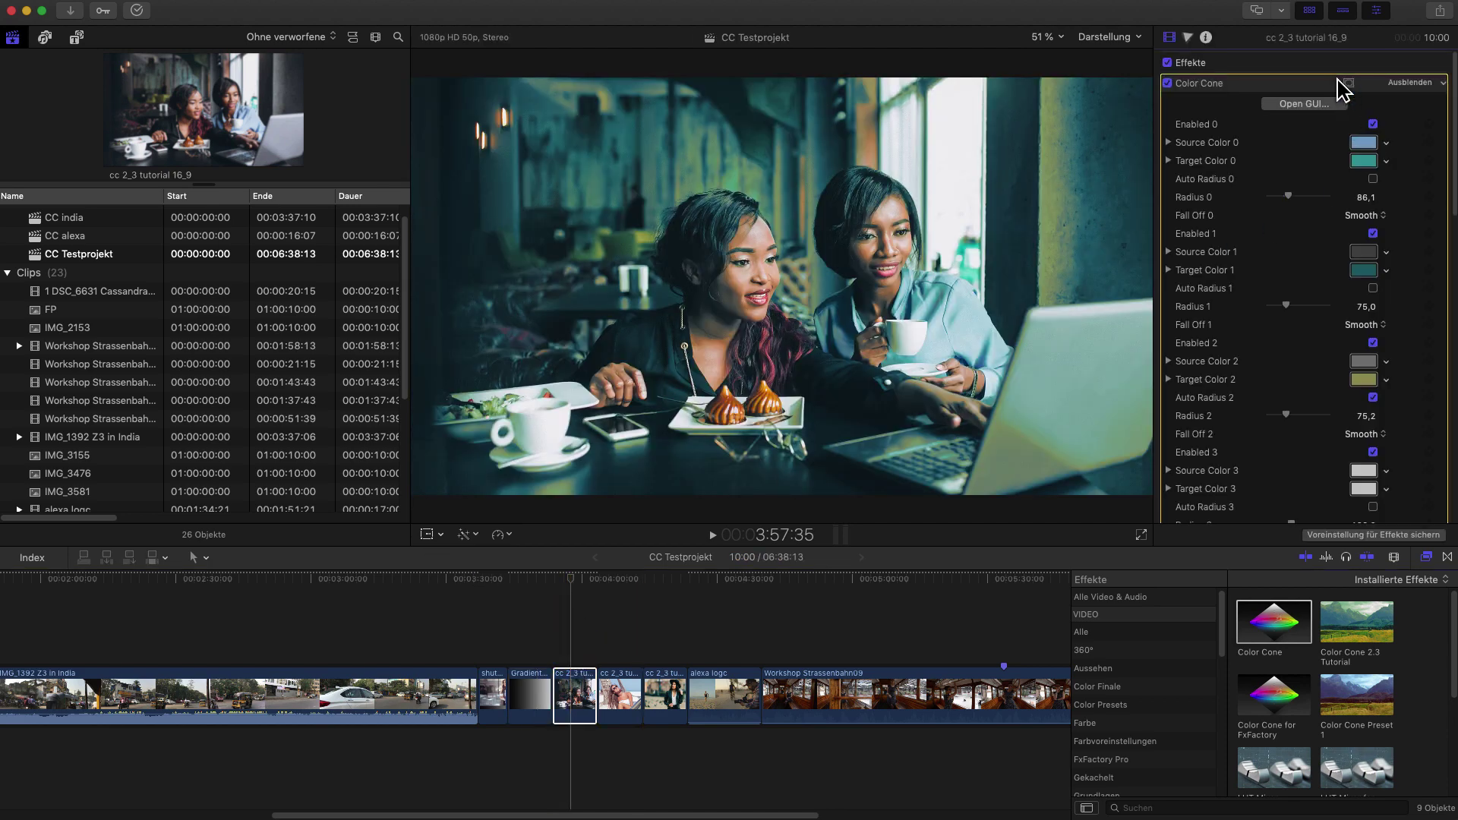
key("Delete")
left_click_drag(1375, 634, 585, 684)
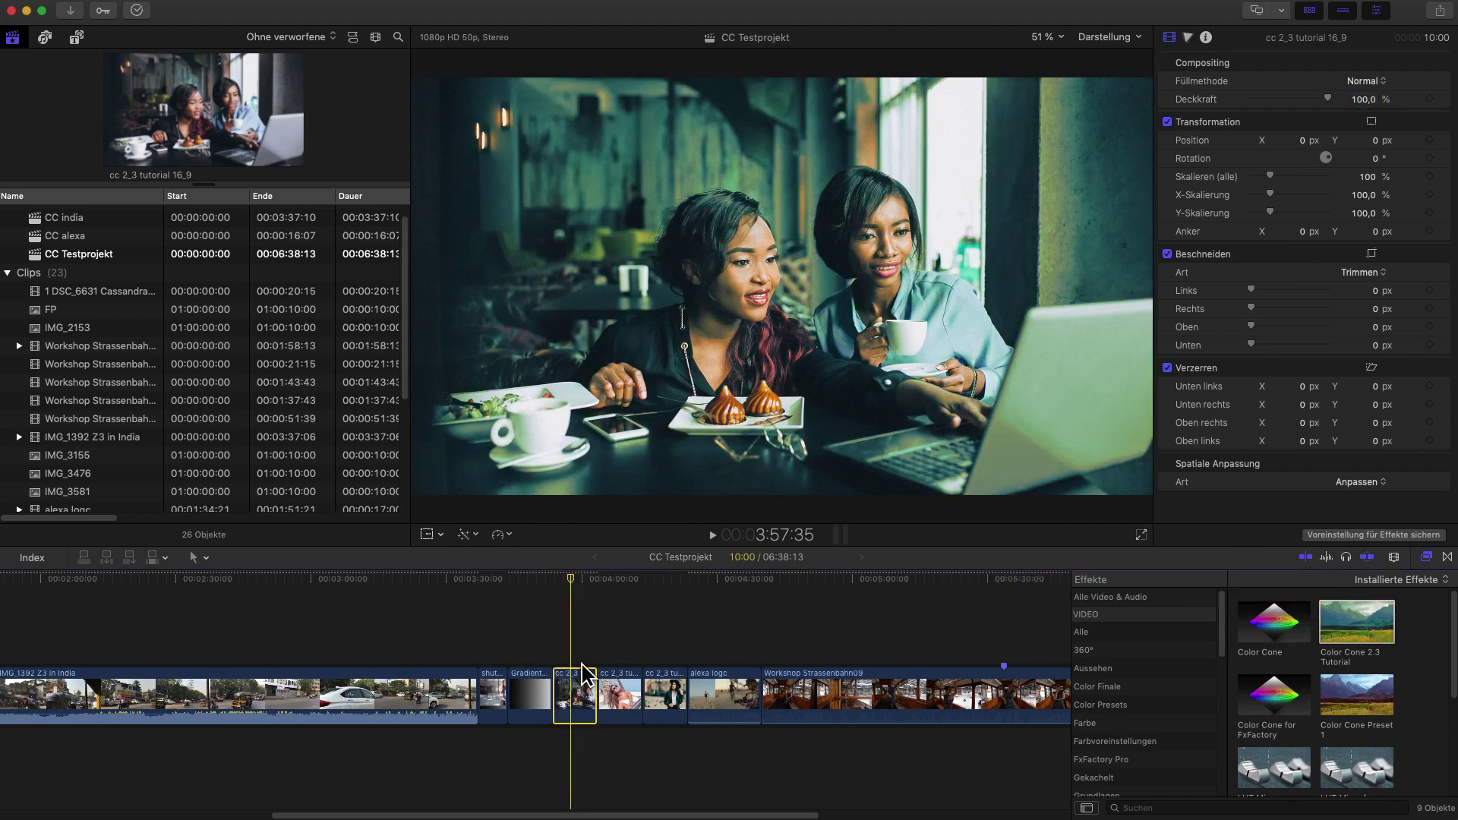
left_click(1303, 105)
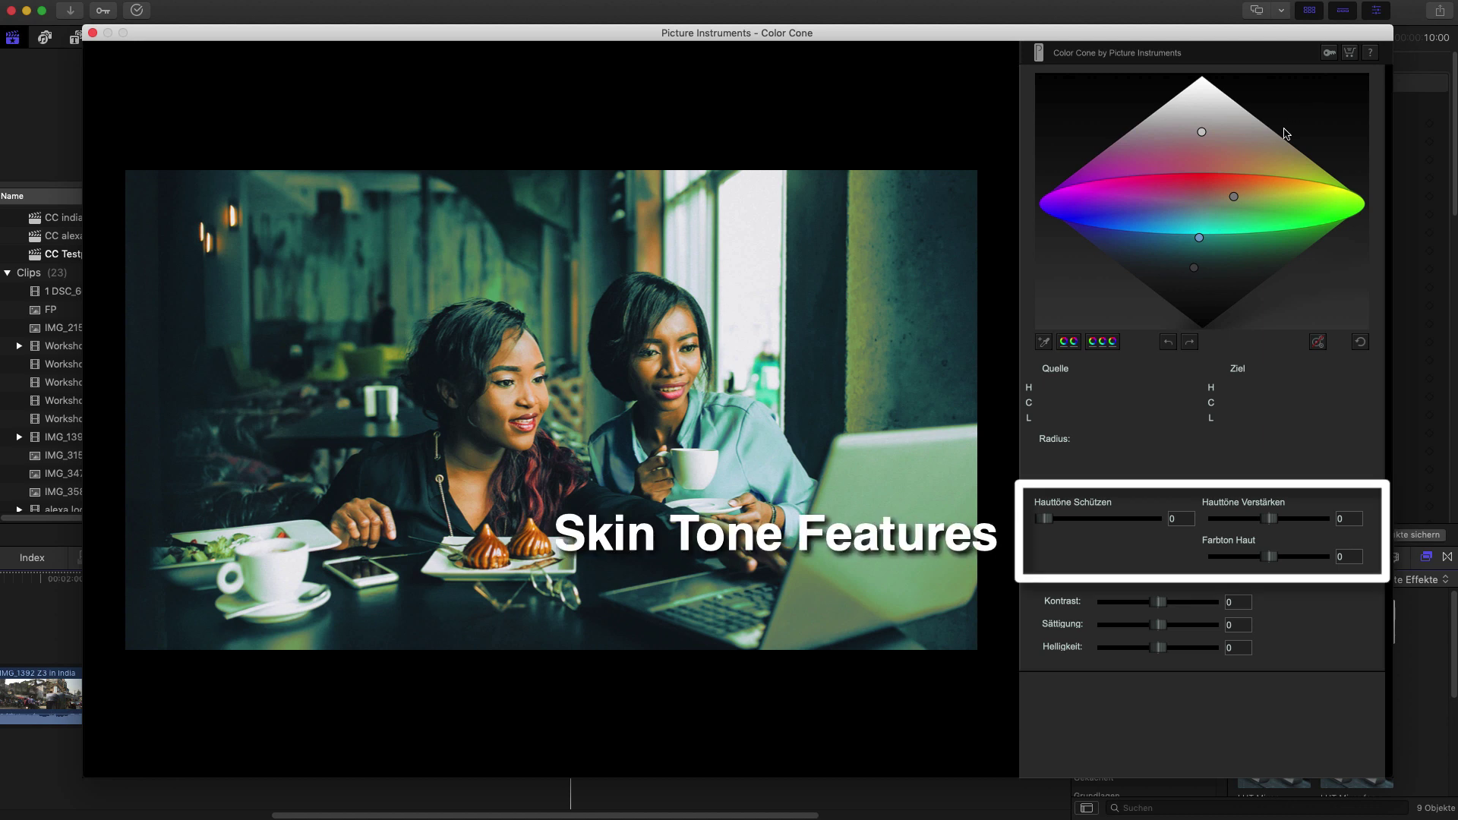
Step: In Color Cone, set Hauttöne Schützen to 44.7, Hauttöne Verstärken to 7.08, and contrast to 54.3
left_click_drag(1046, 519, 1092, 525)
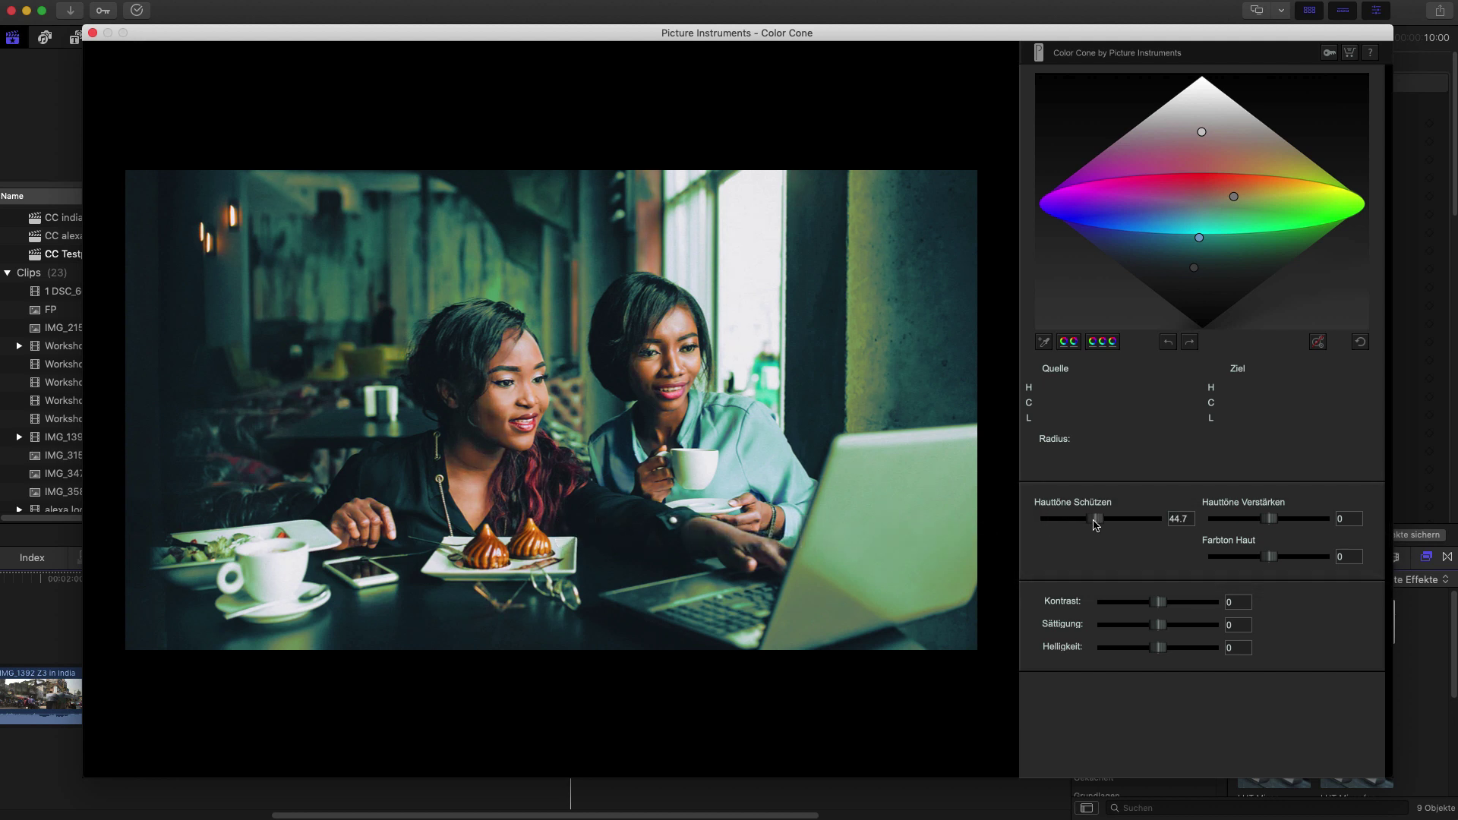
left_click_drag(1268, 524, 1258, 557)
left_click_drag(1158, 605, 1156, 650)
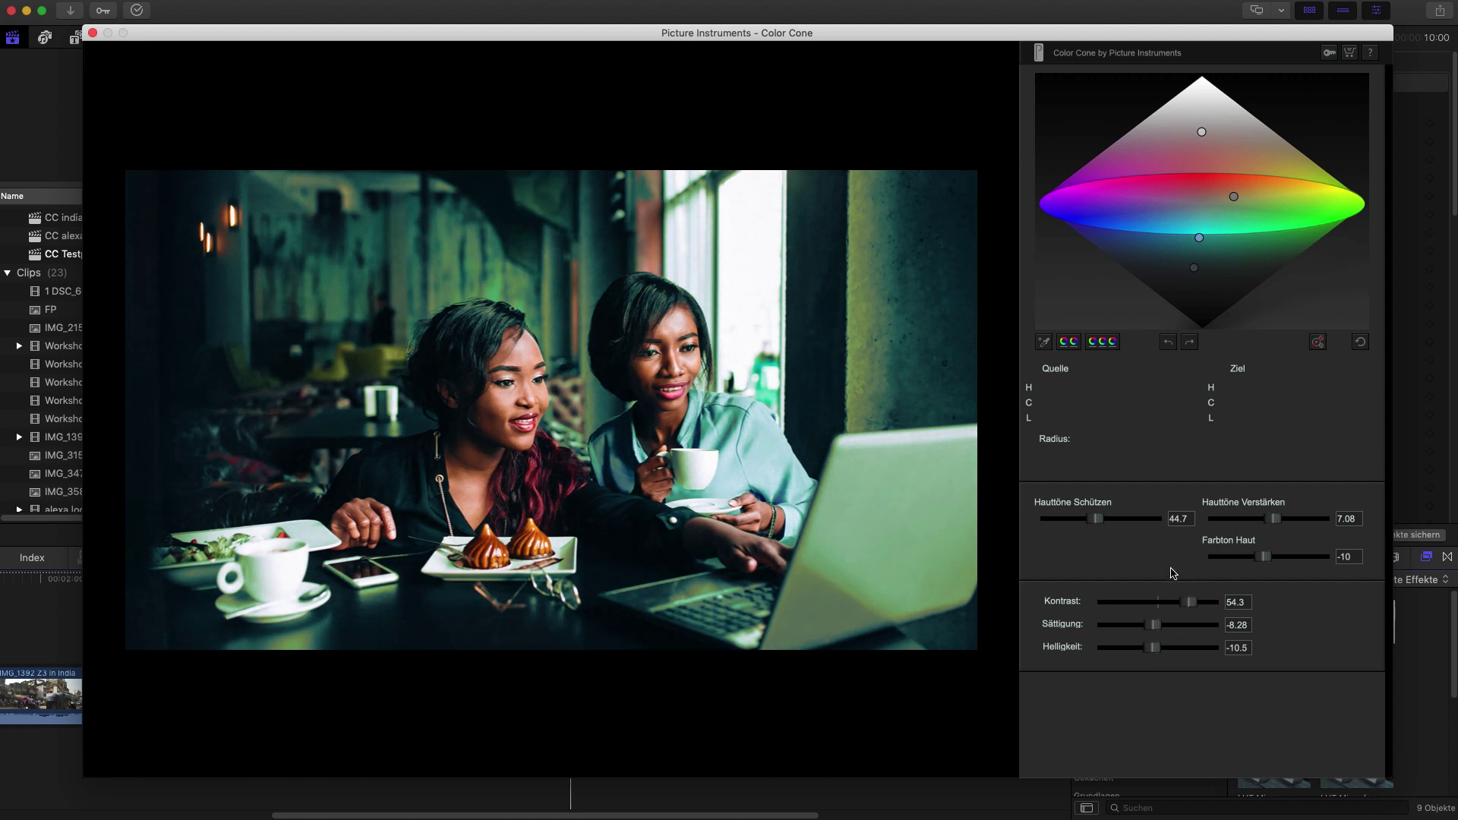
Step: Close the Color Cone window and toggle the Color Cone effect off and back on to compare
left_click(91, 33)
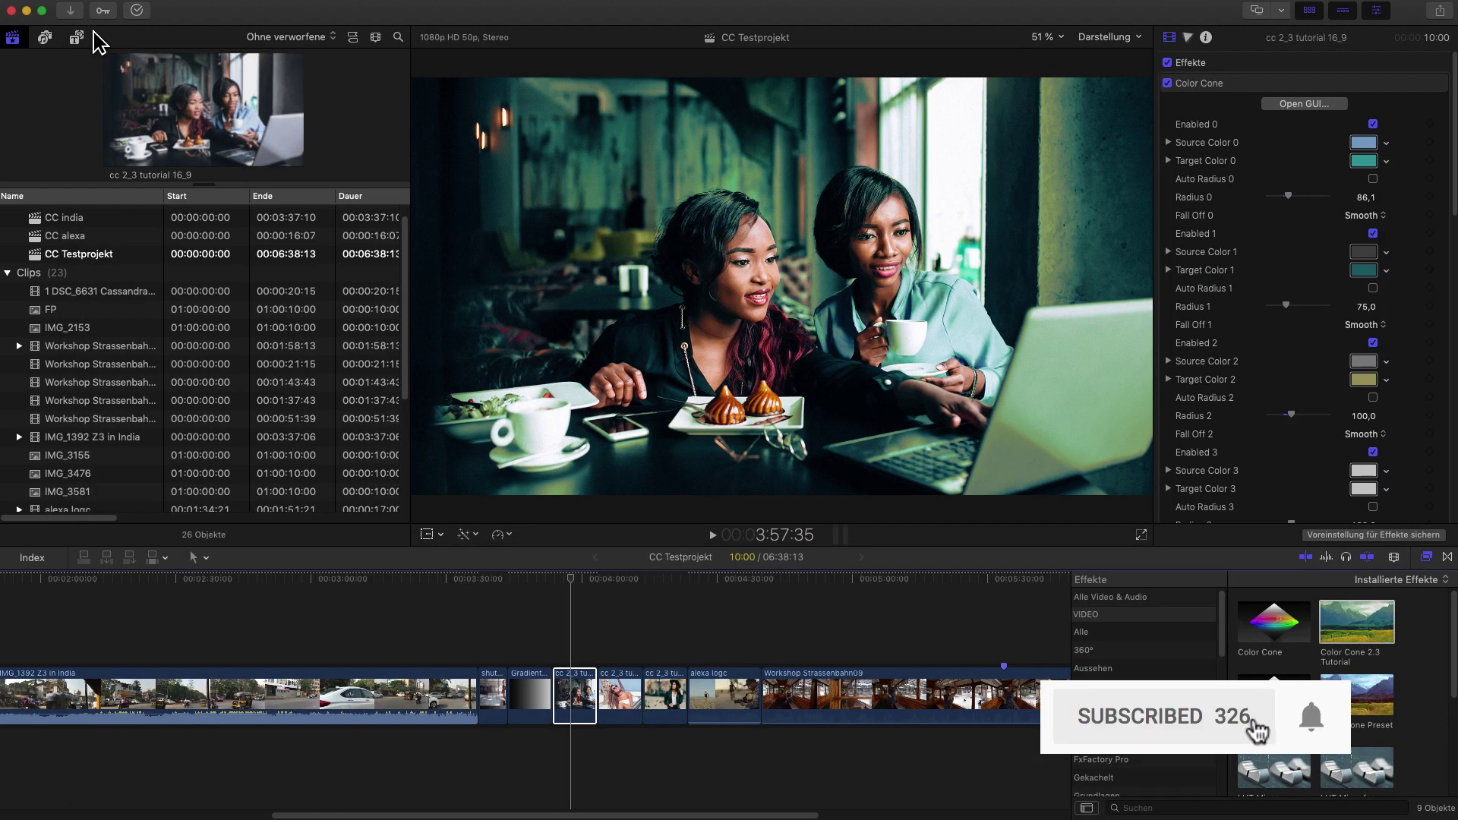
left_click(1167, 84)
left_click(1168, 84)
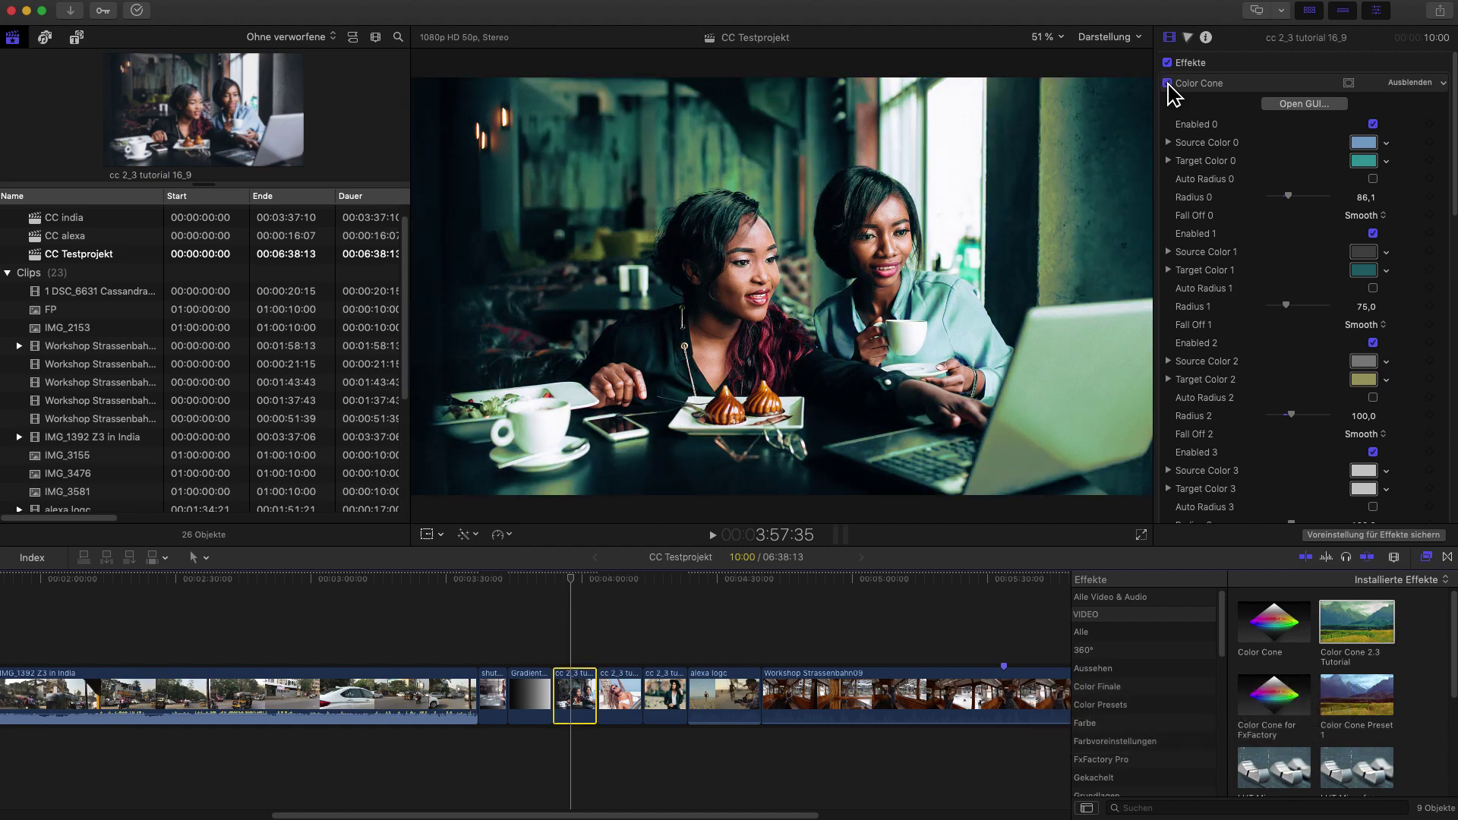